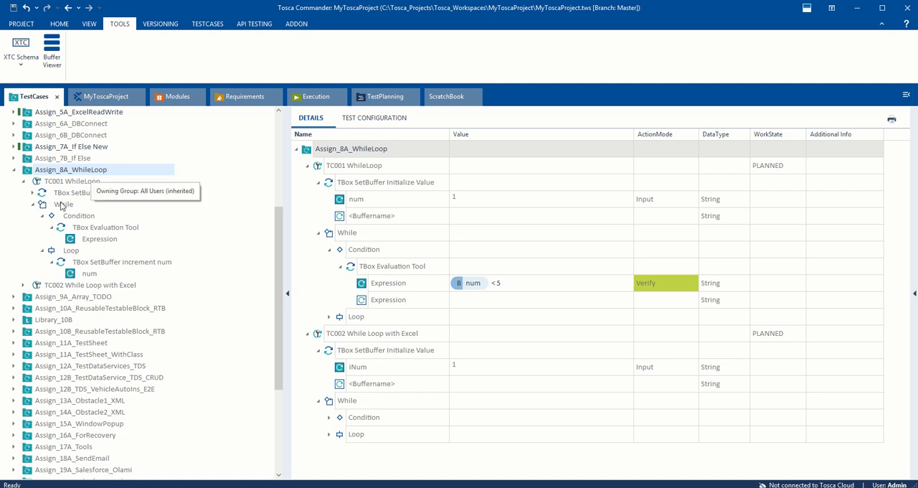
Step: Collapse the While block in TC001 WhileLoop and view the details of its TBox SetBuffer Initialize Value step
click(33, 204)
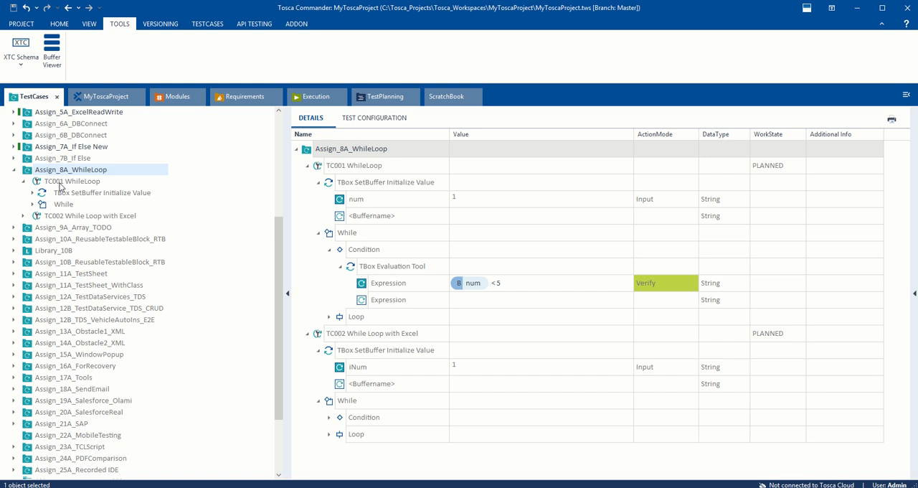
click(66, 194)
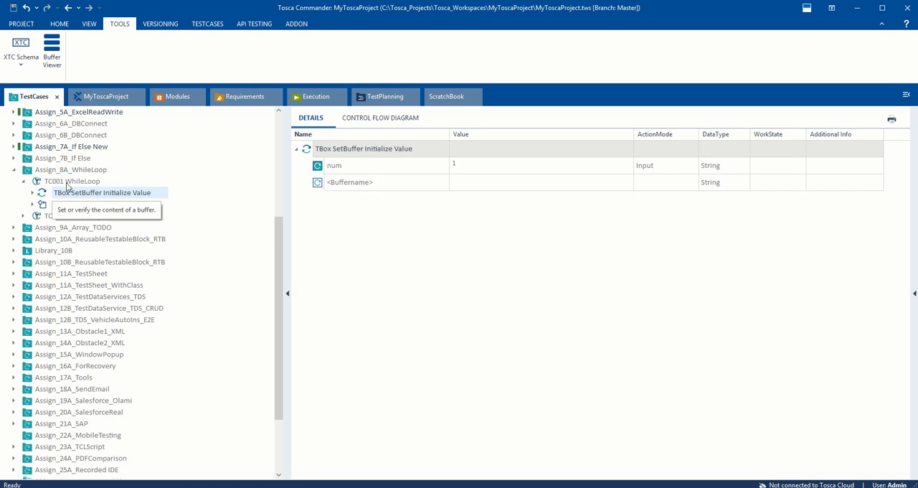
click(64, 182)
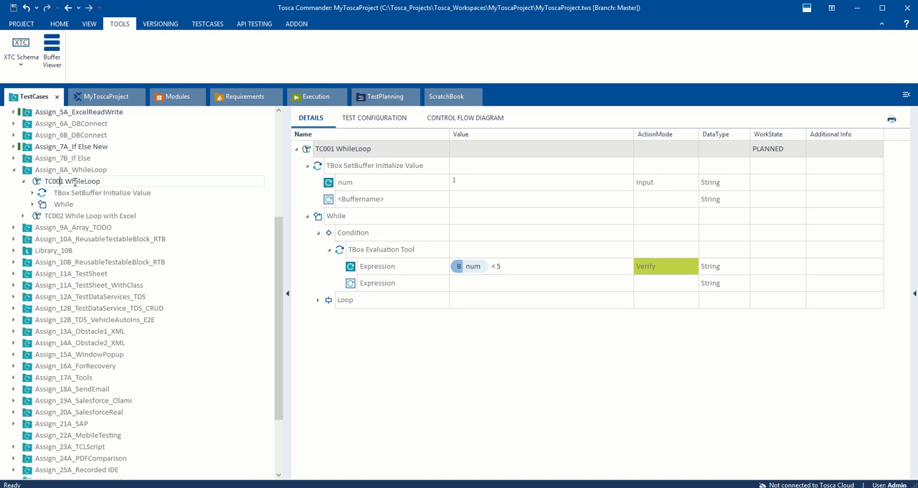
click(66, 193)
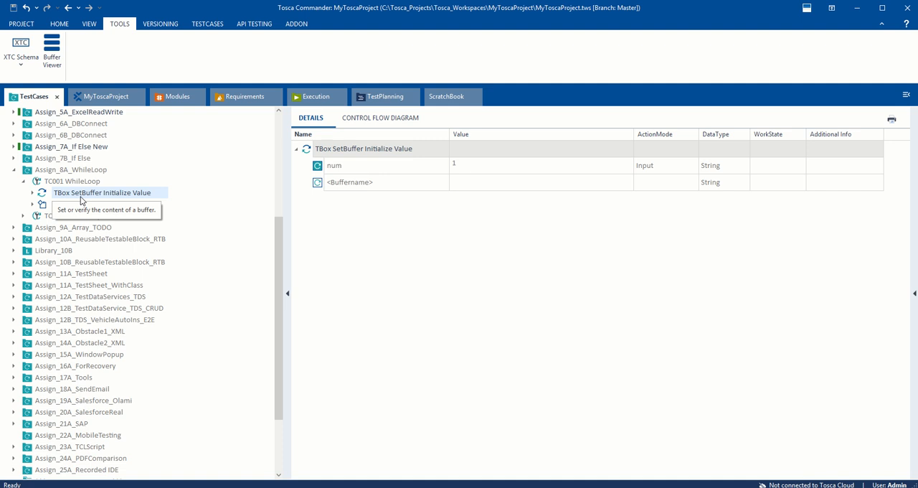
Step: Jump from the TBox SetBuffer Initialize Value step to its module and view TBox Set Buffer within Buffer Operations
right_click(80, 197)
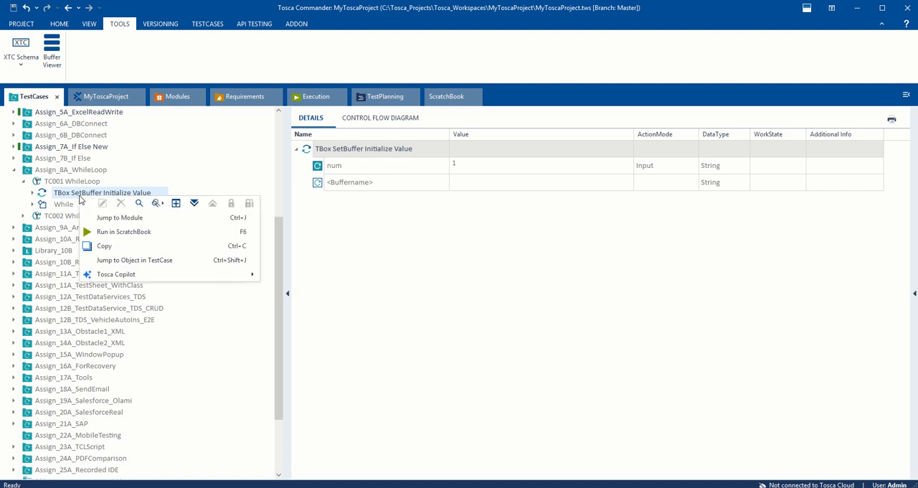
click(108, 218)
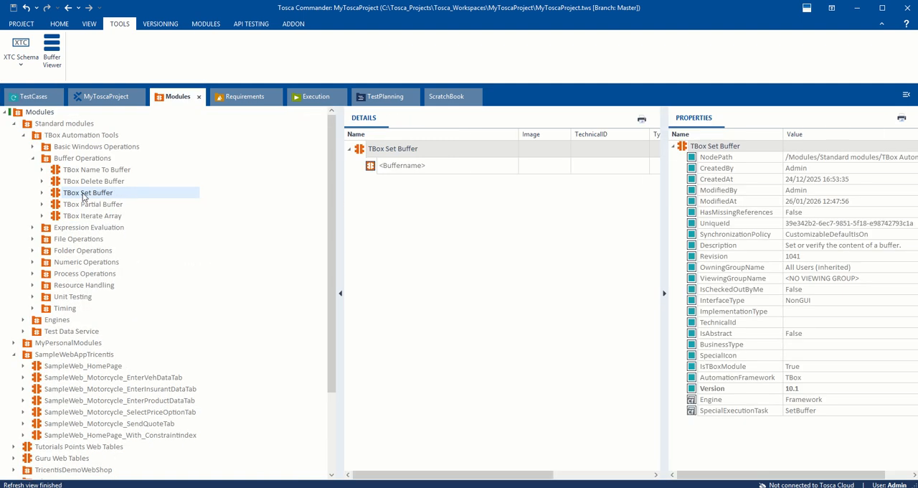
click(63, 138)
click(67, 167)
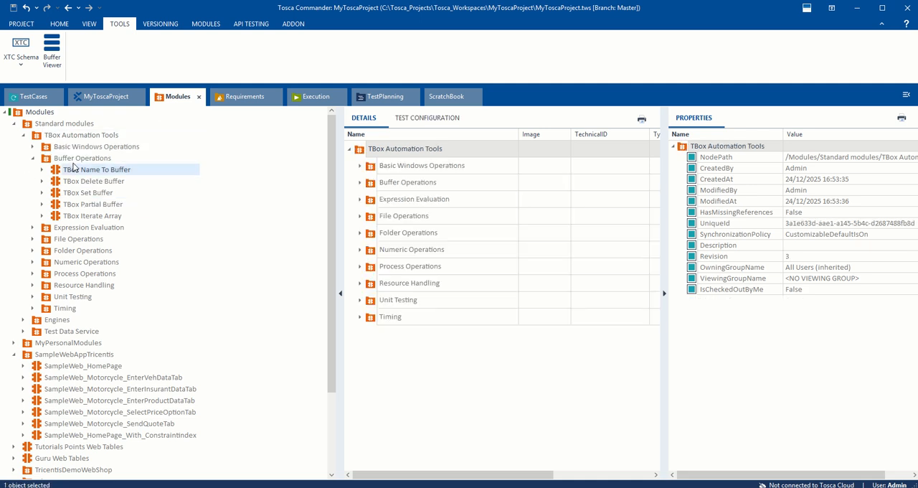
click(90, 161)
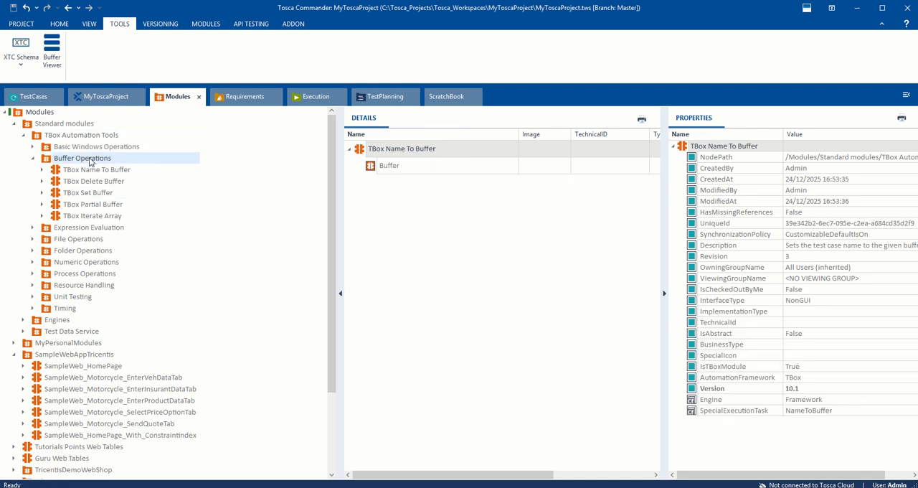
click(85, 193)
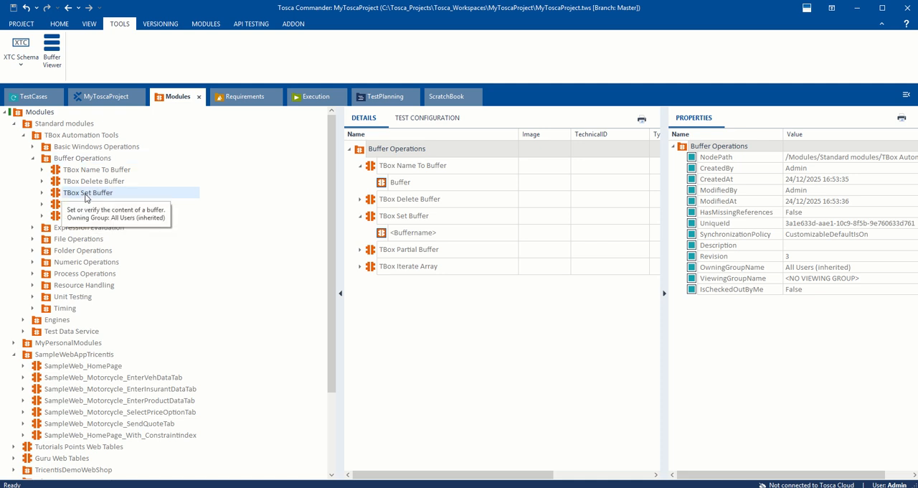
Step: Return to the test cases and examine the num buffer entry in TBox SetBuffer Initialize Value
click(36, 98)
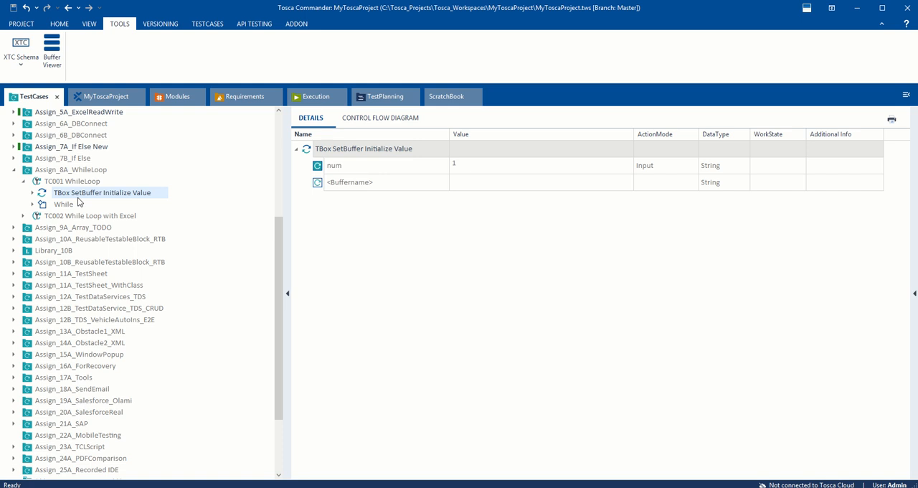
click(352, 169)
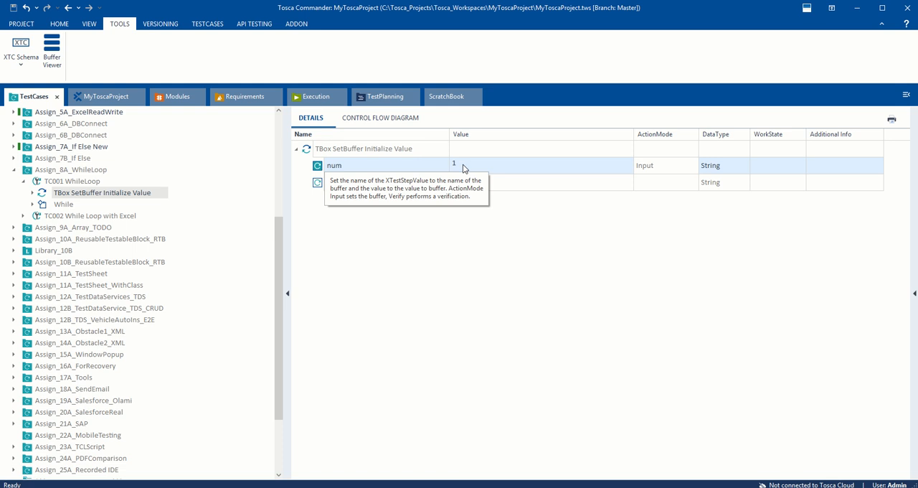
click(340, 233)
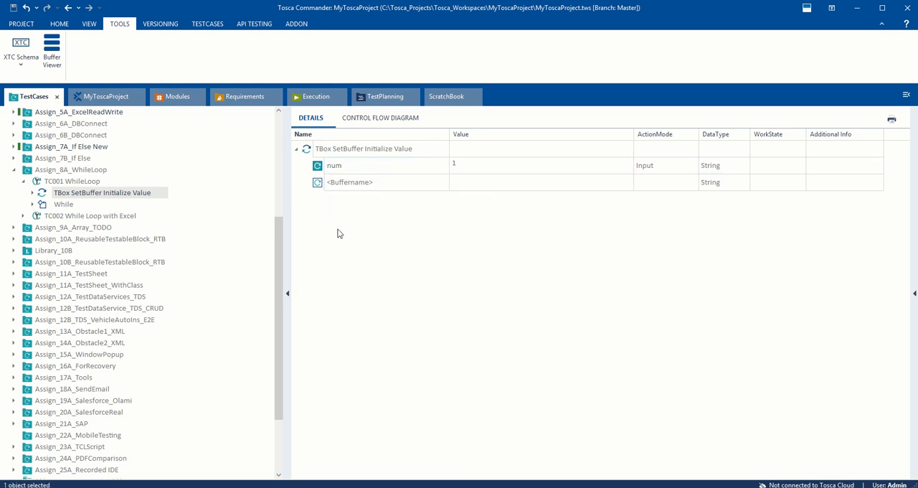
Step: Check out the TC001 WhileLoop test case for editing
click(64, 205)
click(52, 182)
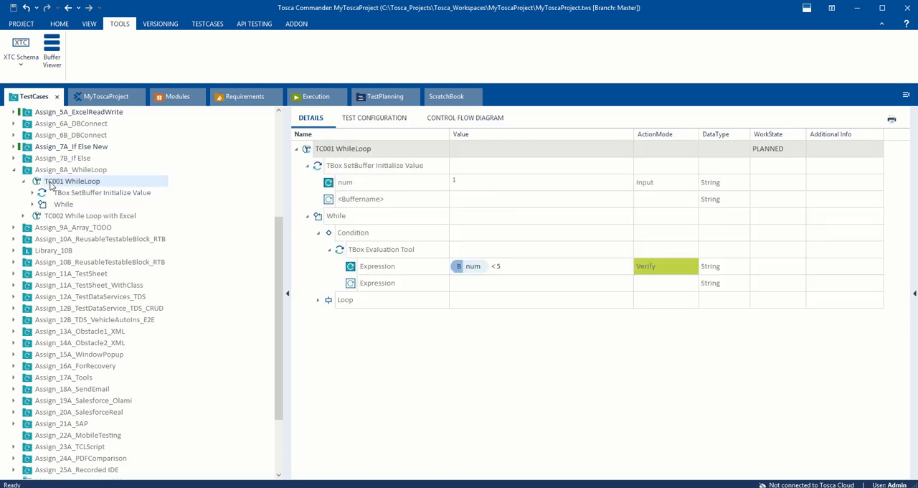
right_click(50, 185)
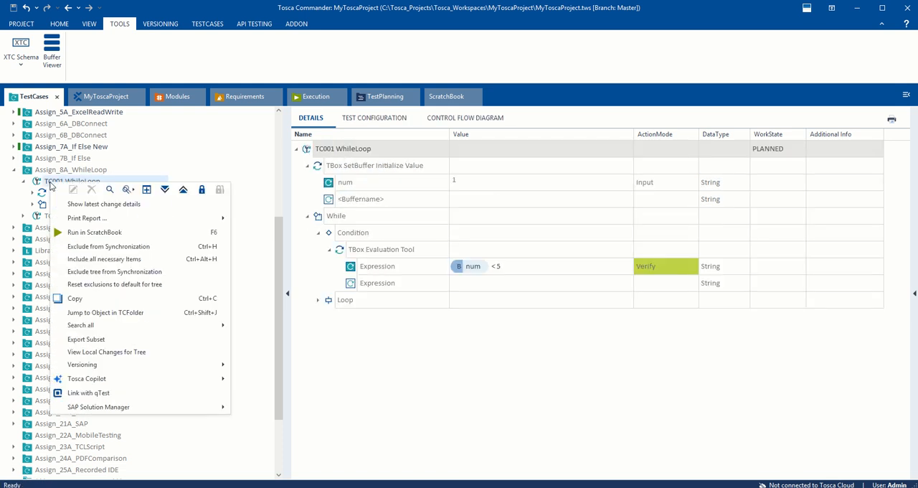
click(47, 180)
right_click(69, 184)
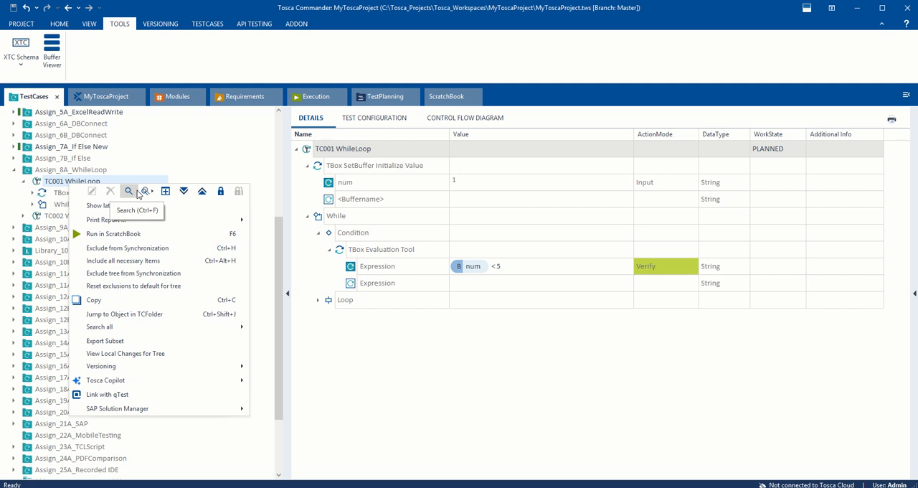
click(49, 184)
right_click(63, 181)
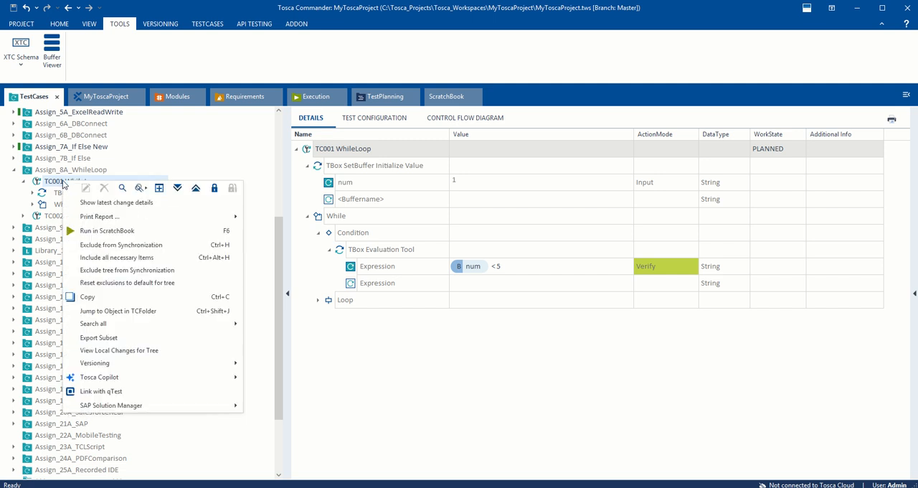
click(214, 189)
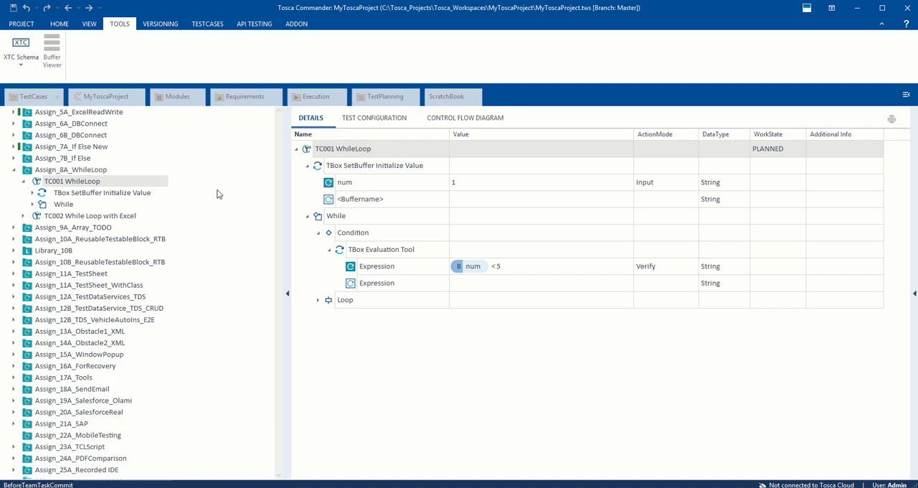
Step: Review the commands available on the checked-out TC001 WhileLoop, then collapse and re-expand the test case
right_click(61, 187)
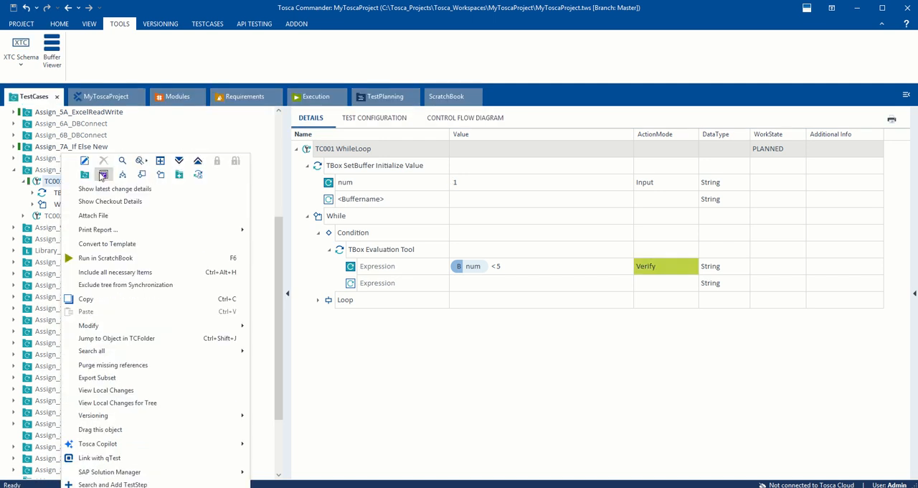
click(49, 184)
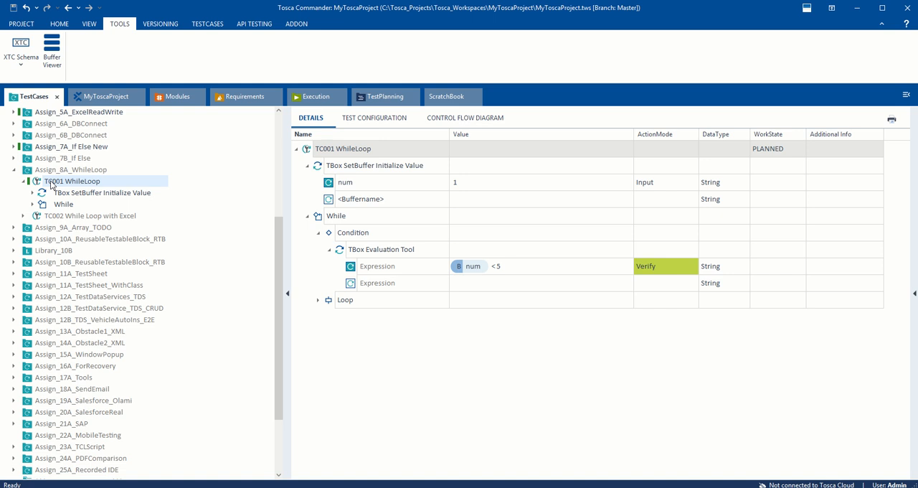
right_click(50, 185)
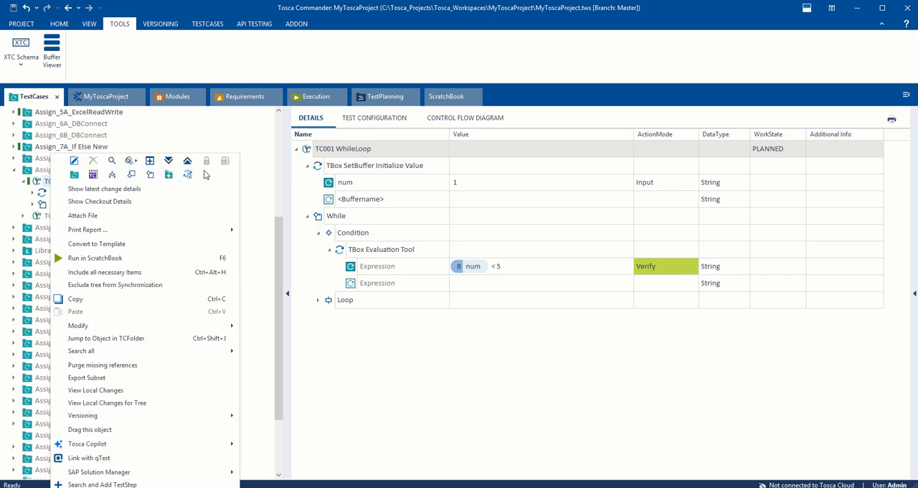
click(28, 184)
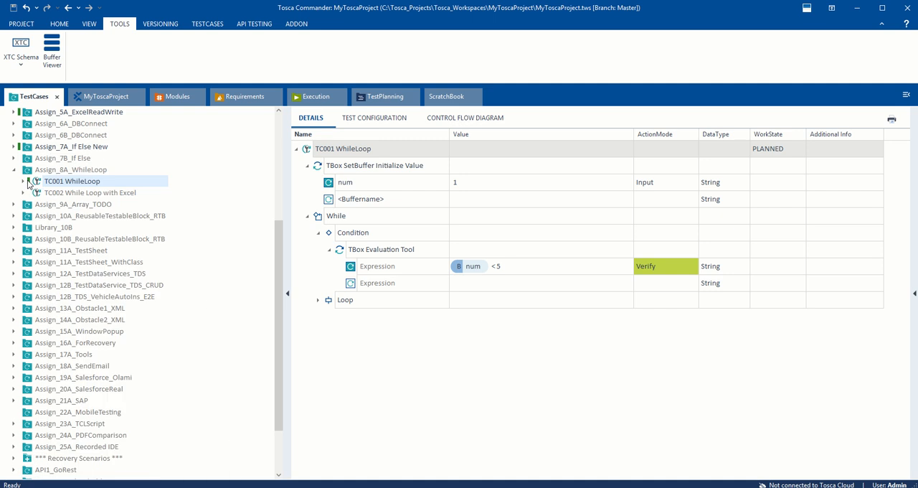
click(25, 182)
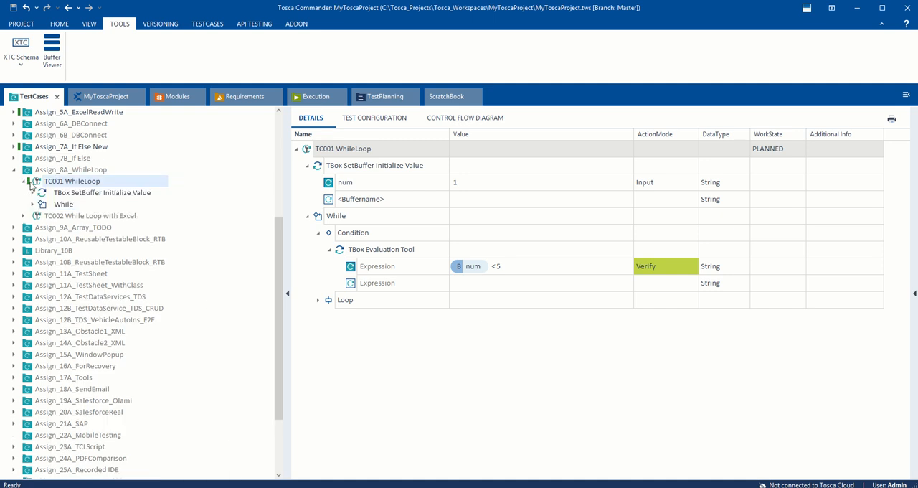
Step: Check out the entire Assign_8A_WhileLoop folder tree, including TC002 While Loop with Excel
right_click(54, 216)
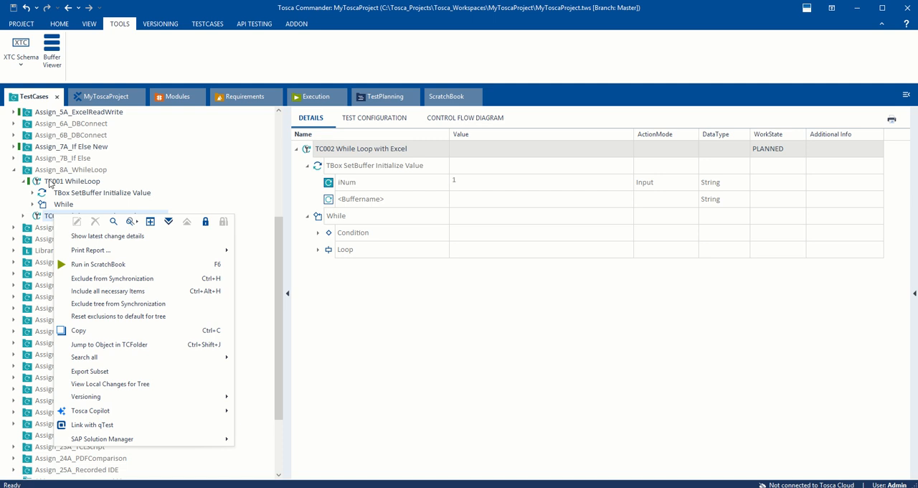
click(57, 182)
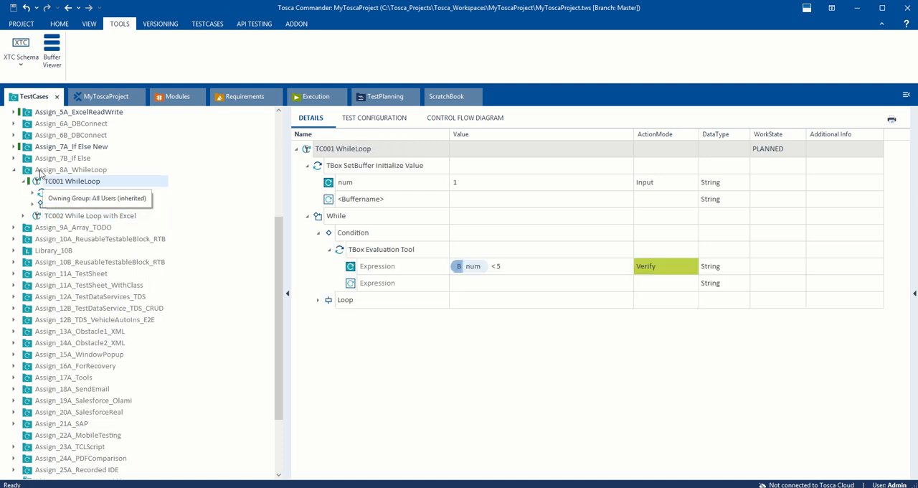
right_click(41, 171)
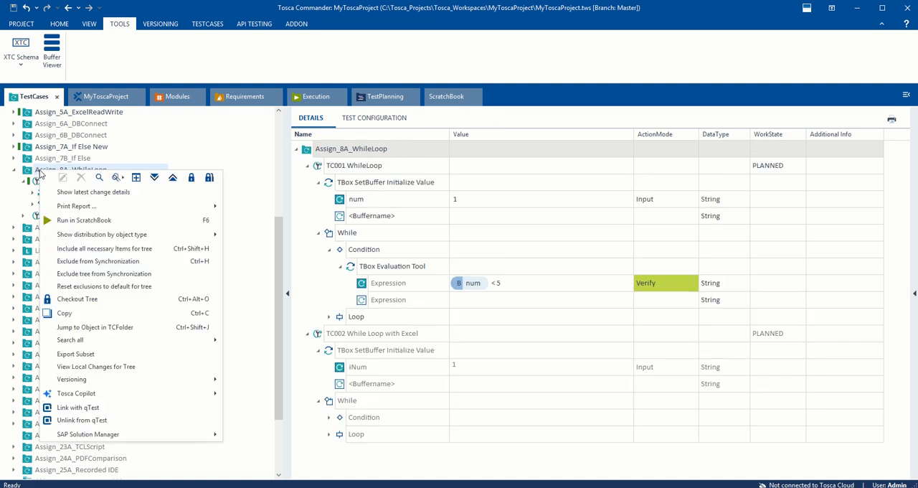
click(209, 179)
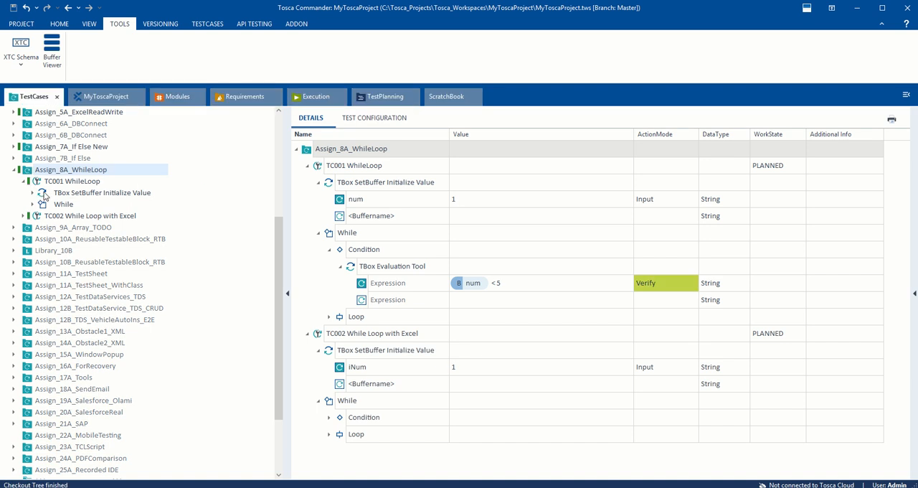
Step: Expand TC001's While block and examine the buffer syntax in its Condition's TBox Evaluation Tool expression
click(63, 204)
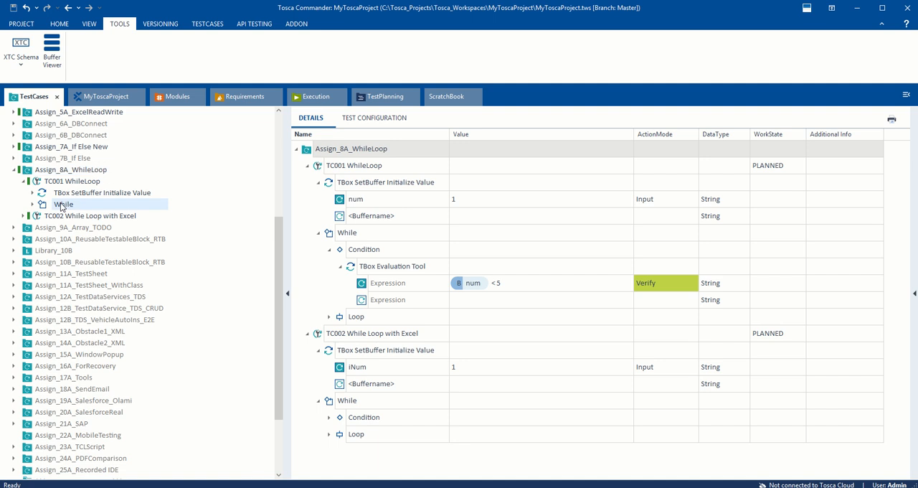
click(32, 205)
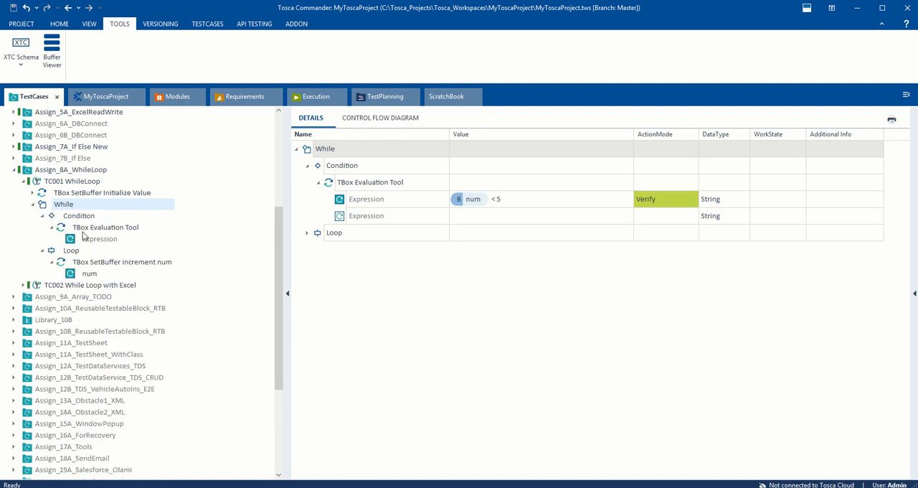
click(84, 216)
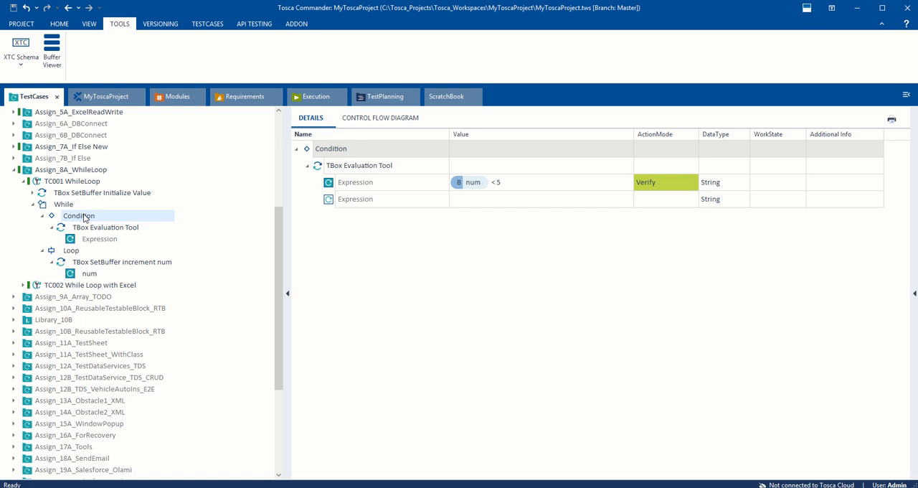
click(482, 188)
click(482, 185)
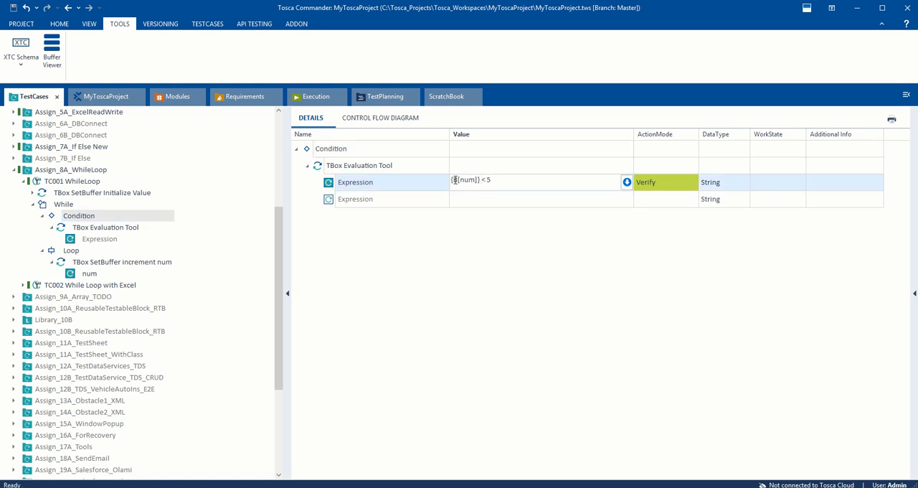
double_click(471, 182)
click(464, 188)
drag(482, 180, 453, 180)
double_click(469, 183)
drag(481, 181, 445, 183)
Step: Switch to the AllAboutTosca Word document and write "Int num = 1" in the blank space at its end
key(alt+Tab)
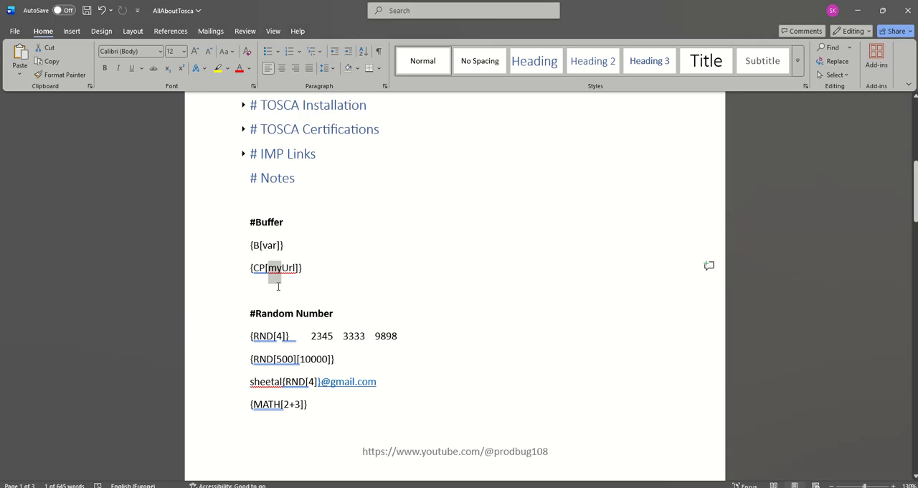
click(278, 285)
scroll(301, 331, down, 10)
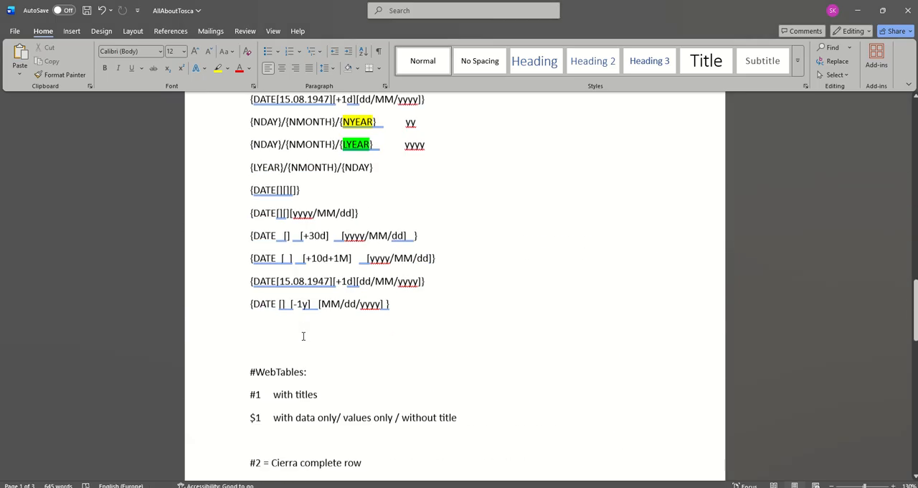
scroll(303, 335, down, 15)
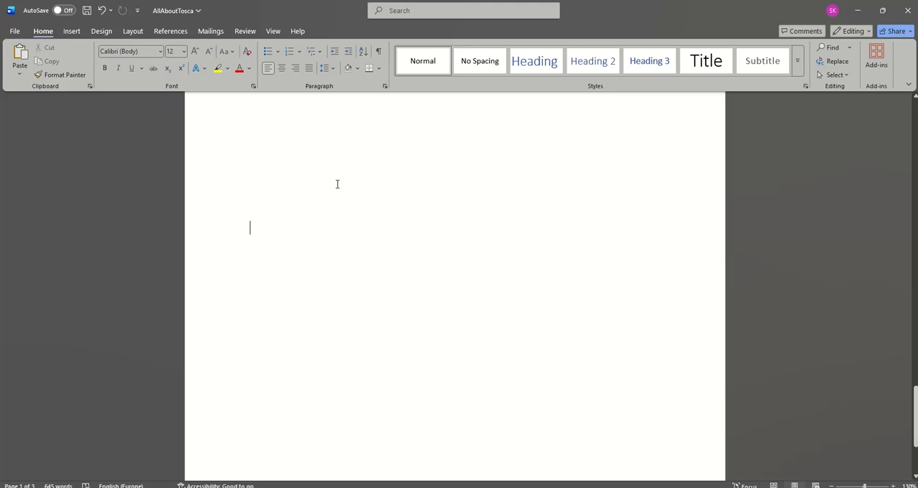
text(Int )
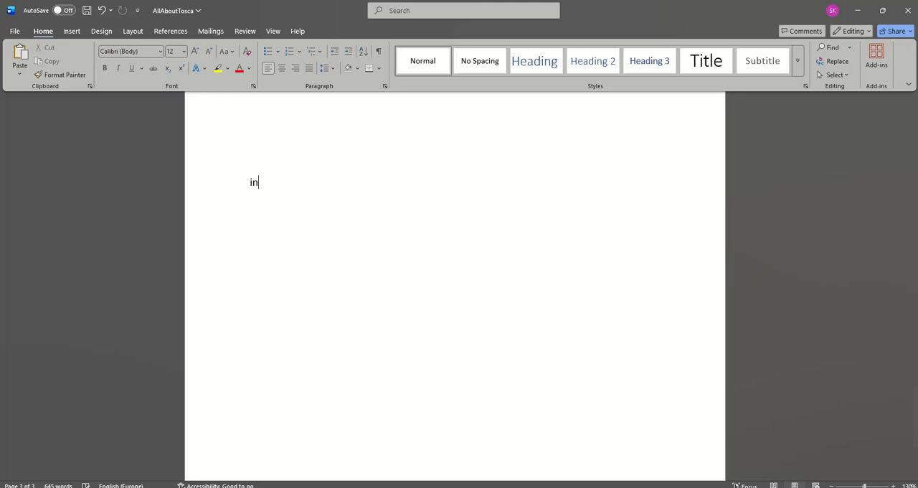
text(num)
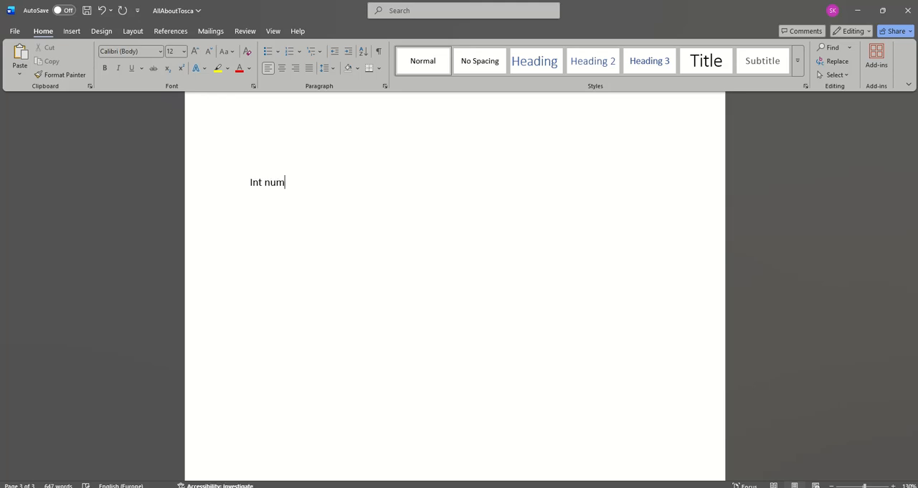
text( = 1while())
Step: Add the loop condition "While(num < 5)" below the variable declaration in the notes
key(Left)
text(num )
text(>)
text(>)
key(BackSpace)
key(BackSpace)
text(< 5)
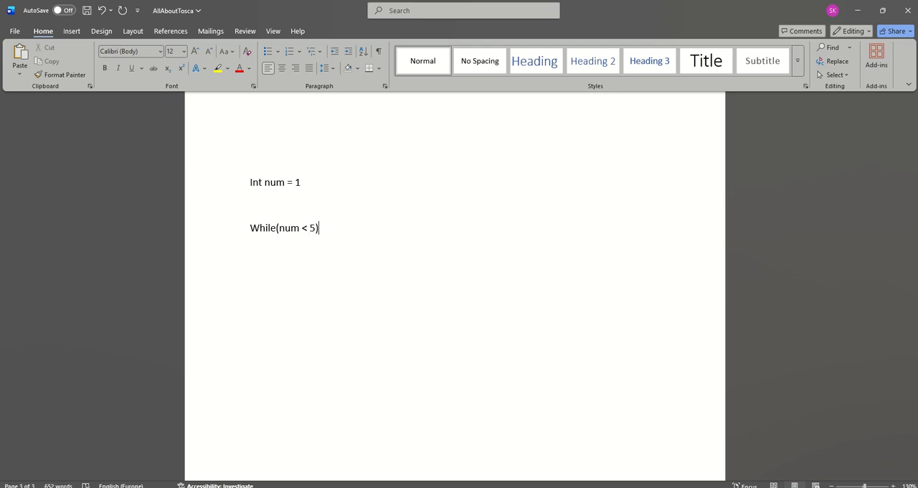
key(Return)
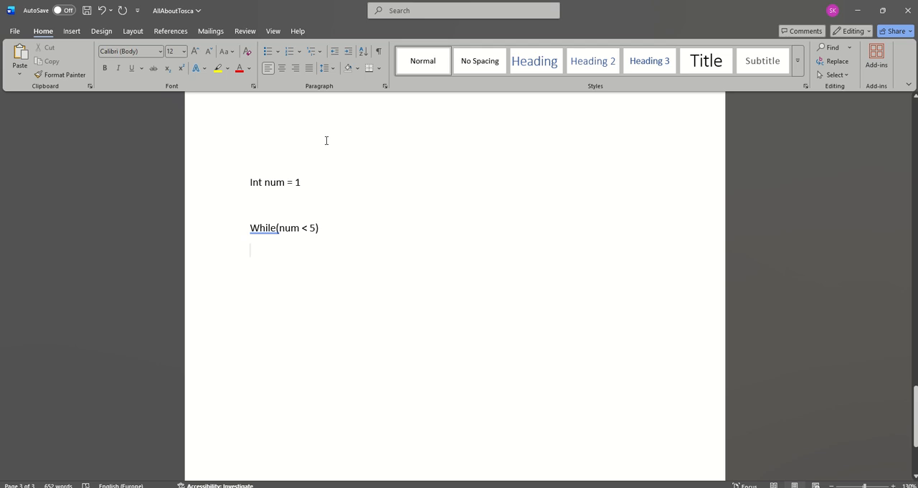
Step: Replace num with 1 in the While condition of the notes so it reads "While( 1 < 5)"
key(alt+Tab)
Step: Copy the Loop's num buffer expression {MATH[{B[num]}+1]} from Tosca Commander into the Word notes, below the While line
key(alt+Tab)
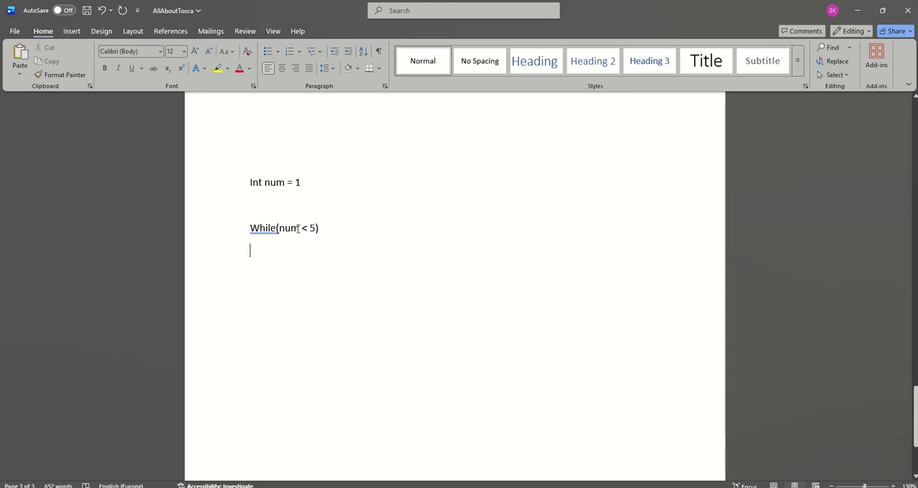
double_click(288, 227)
text(1)
key(alt+Tab)
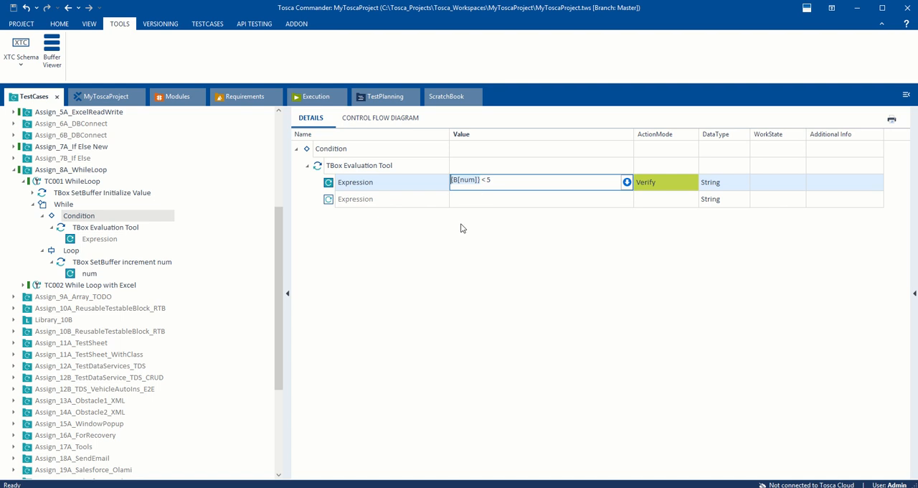
click(433, 251)
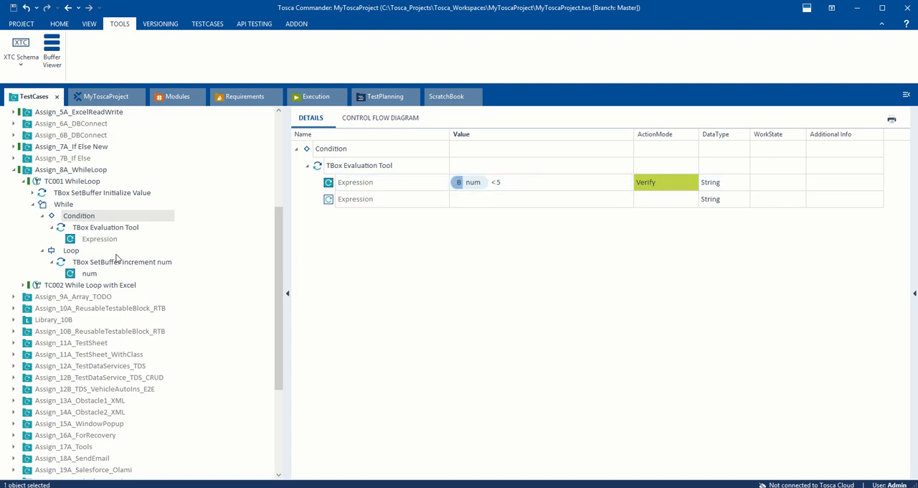
click(78, 251)
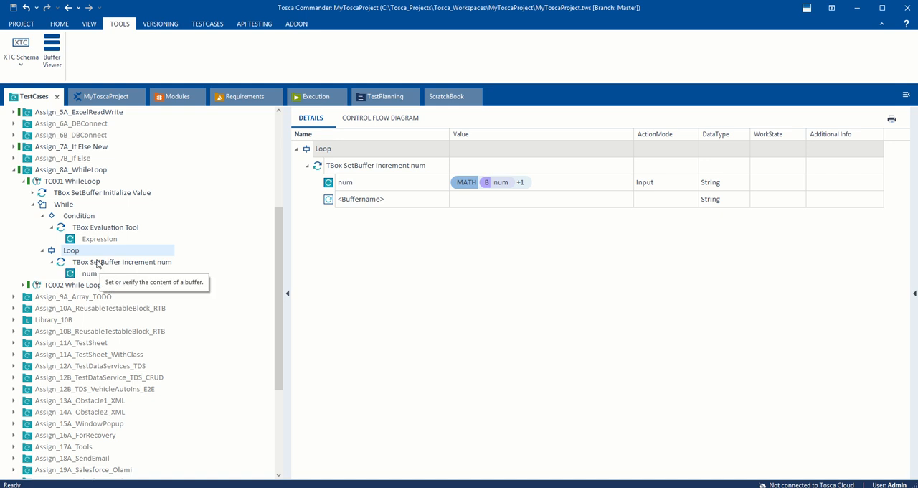
click(547, 185)
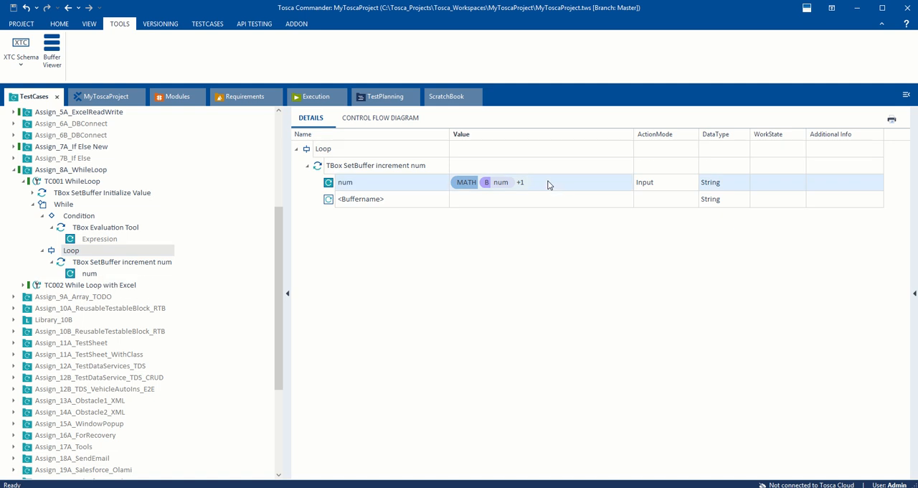
click(562, 187)
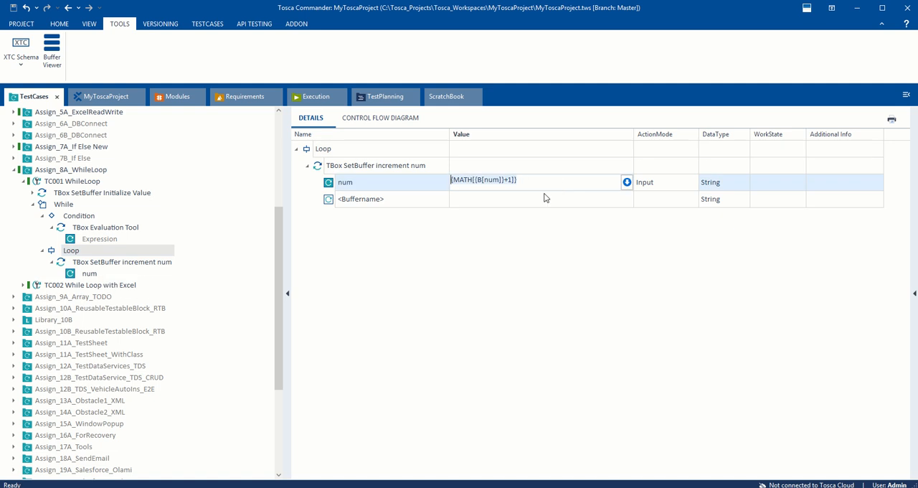
key(alt+Tab)
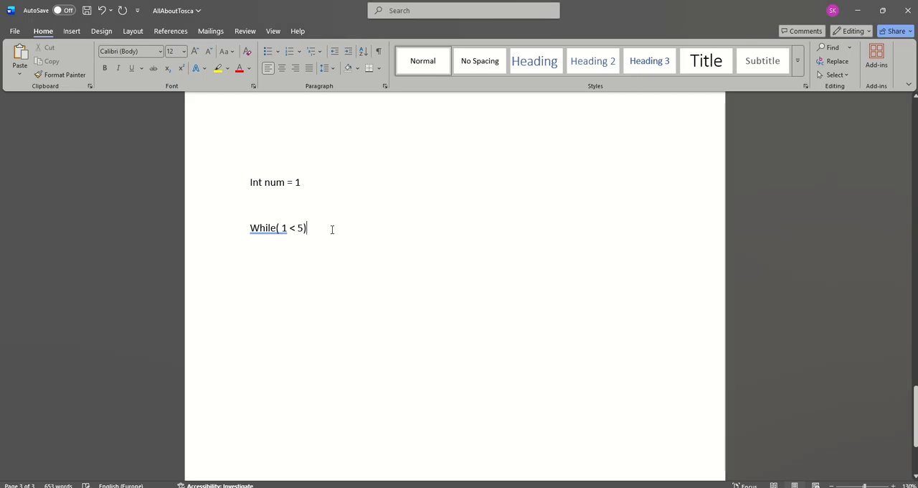
key(Return)
text({MATH[{B[num]}+1]})
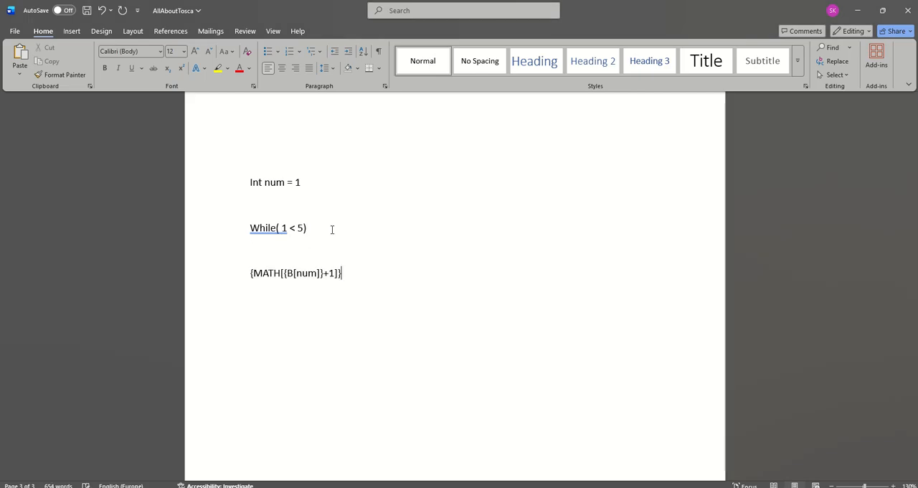
Step: Space out the parts of the pasted MATH expression and replace its {B[num] part with 1
click(253, 273)
click(284, 272)
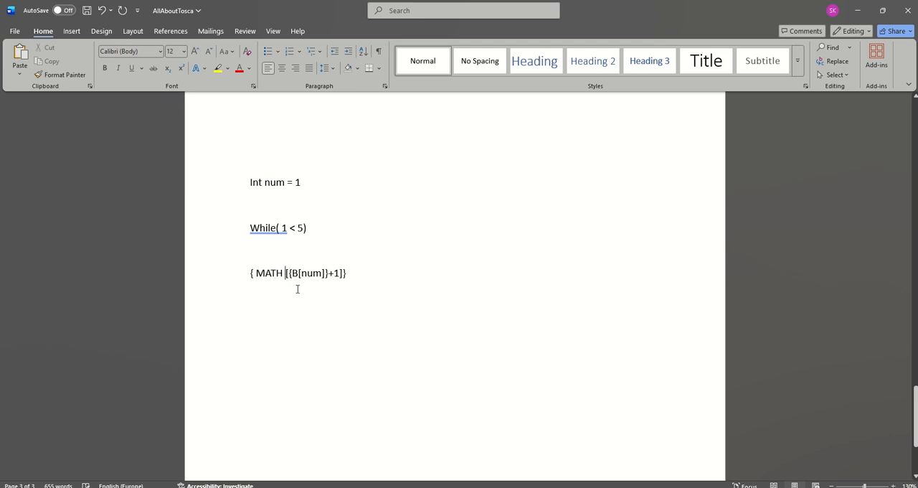
click(292, 273)
click(337, 272)
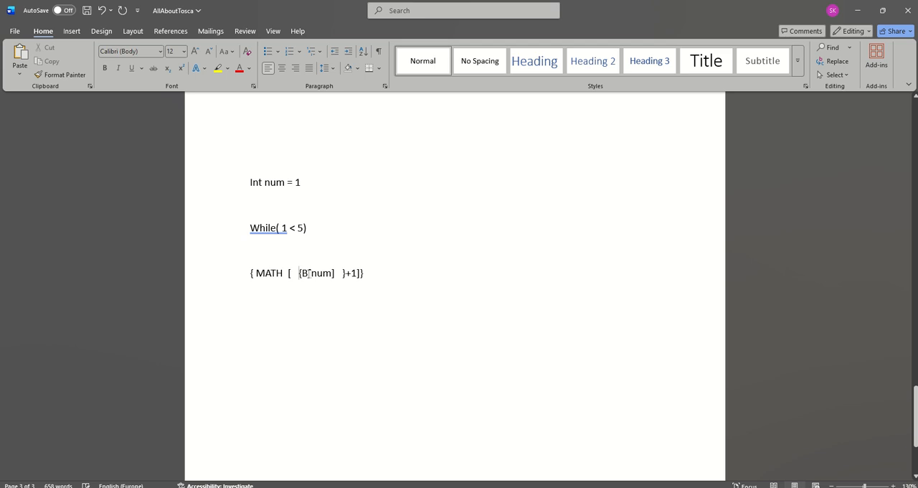
drag(308, 273, 336, 274)
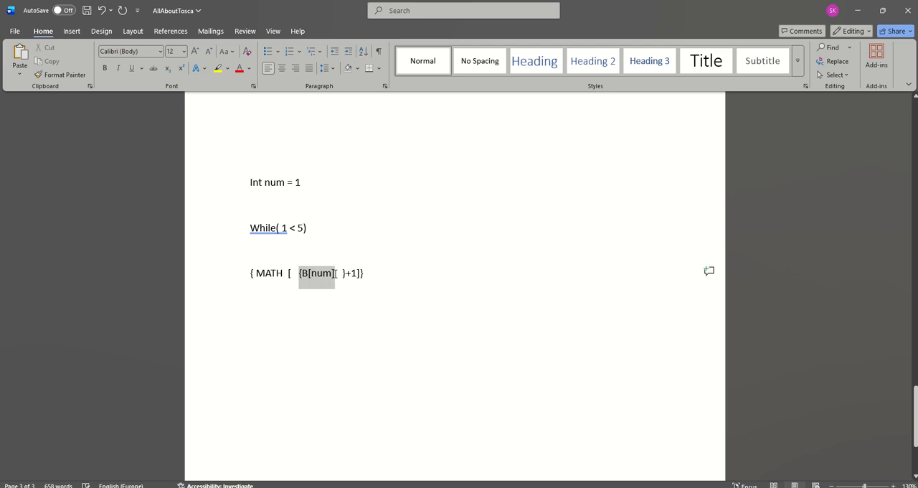
text(1)
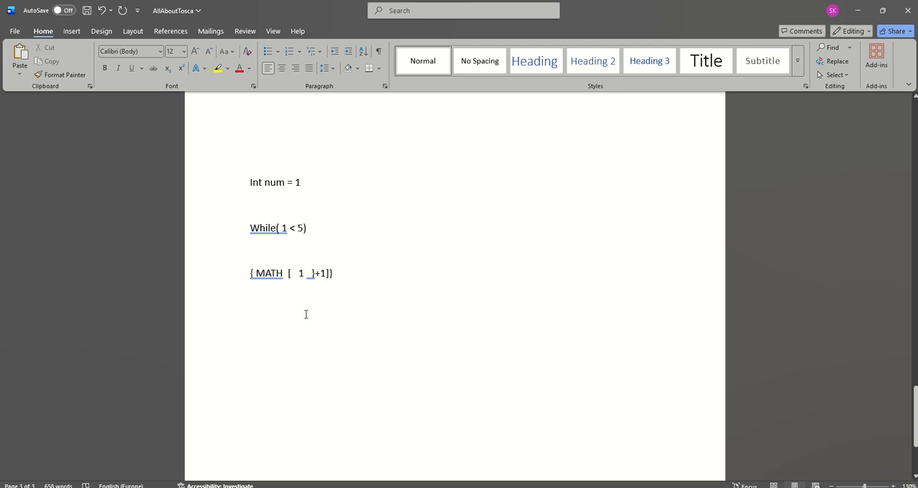
Step: Add the line "Num = 2" below the MATH expression in the notes
key(alt+Tab)
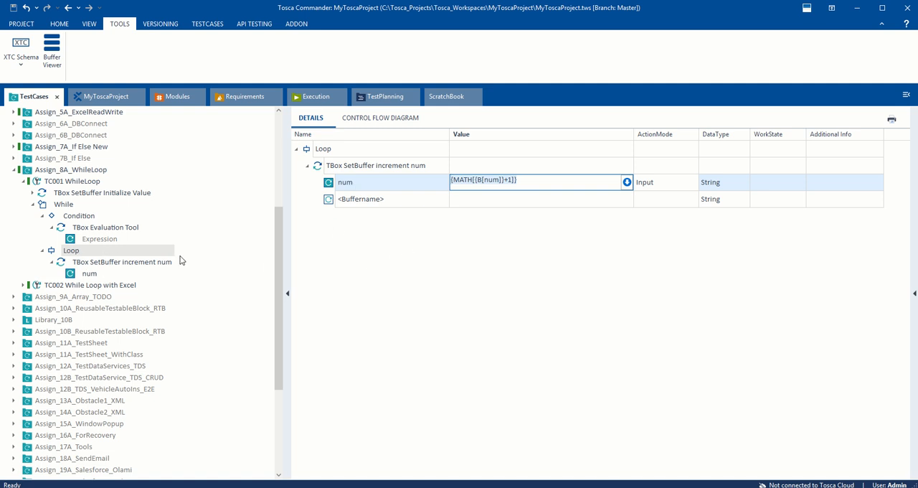
key(alt+Tab)
key(Return)
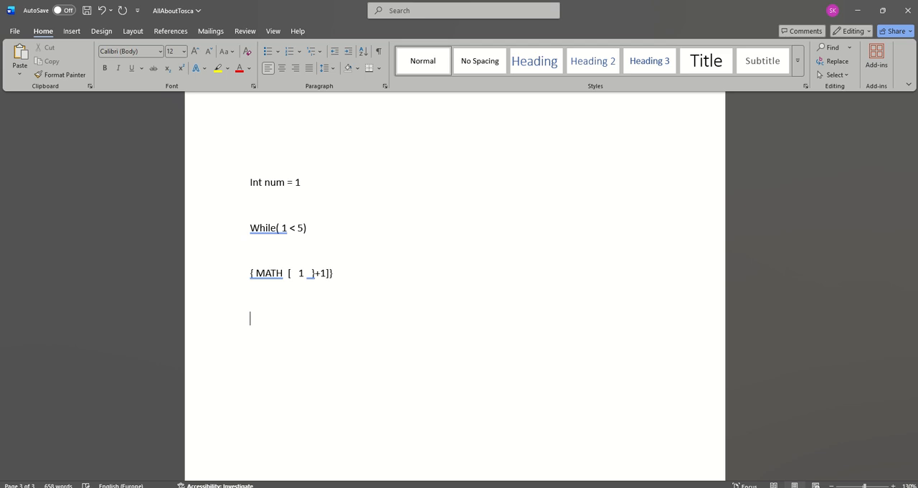
text(num)
Step: Back in Tosca Commander, trace TC001's iterations by comparing the TBox Evaluation Tool condition with the num increment and the initial buffer value
key(alt+Tab)
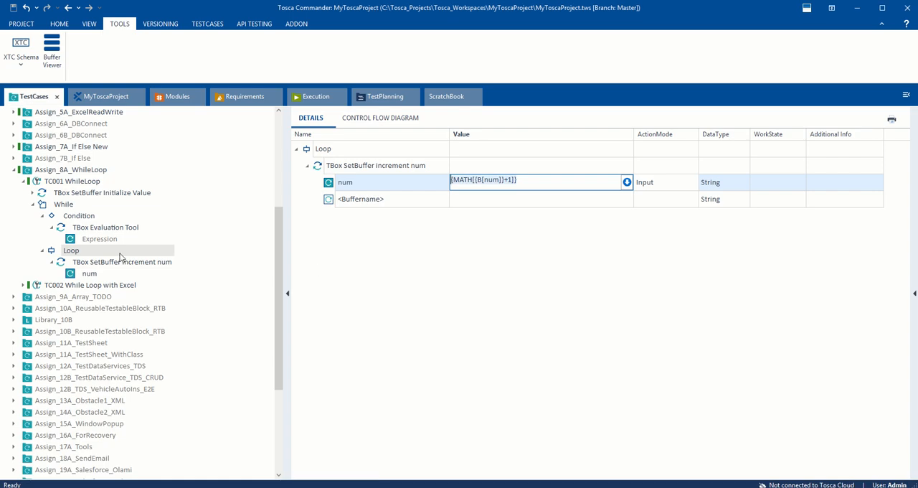
click(86, 219)
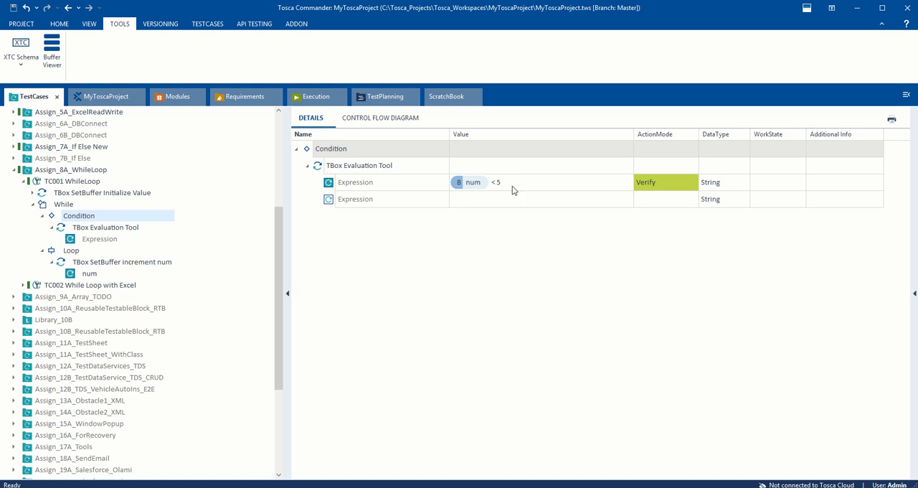
click(86, 264)
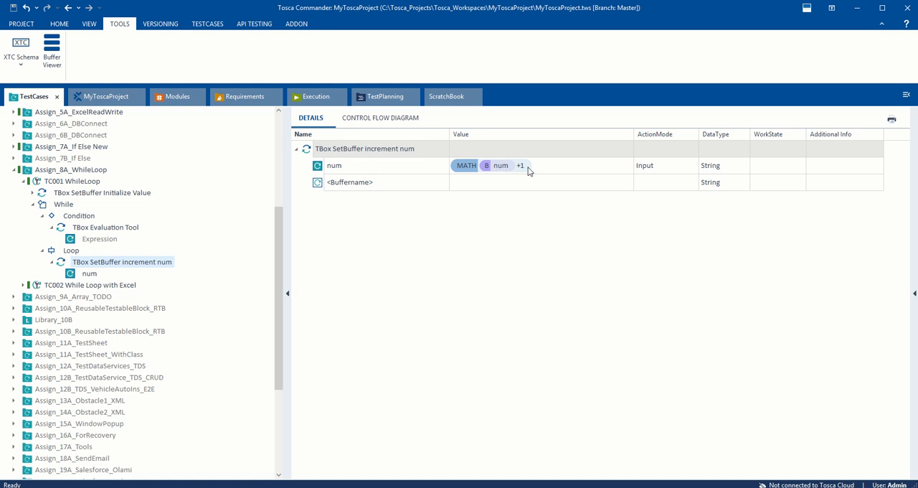
click(99, 229)
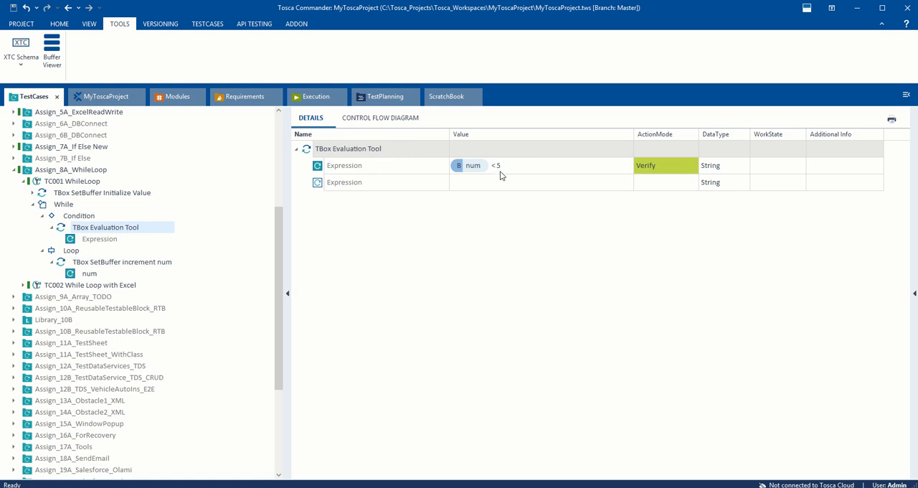
click(95, 263)
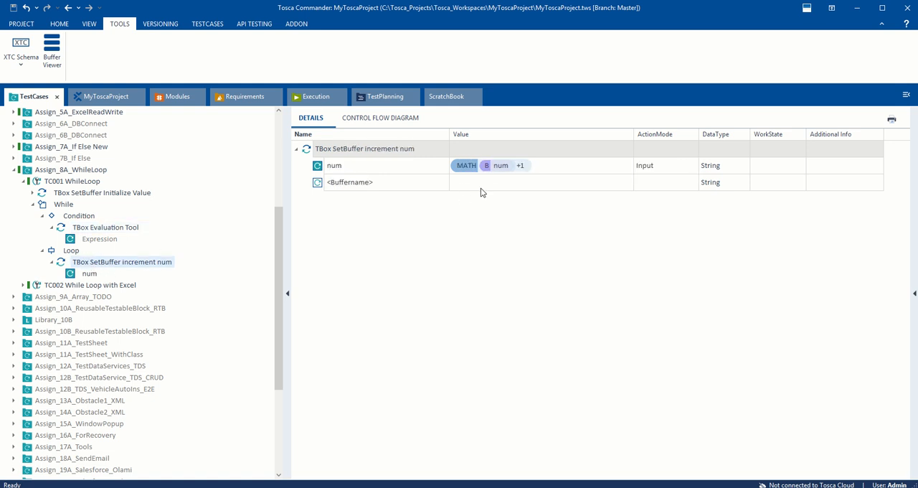
click(90, 228)
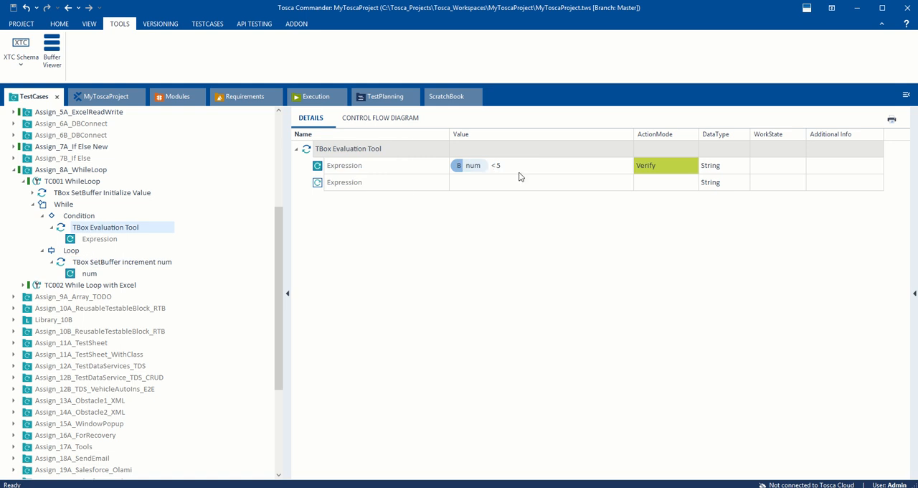
click(91, 266)
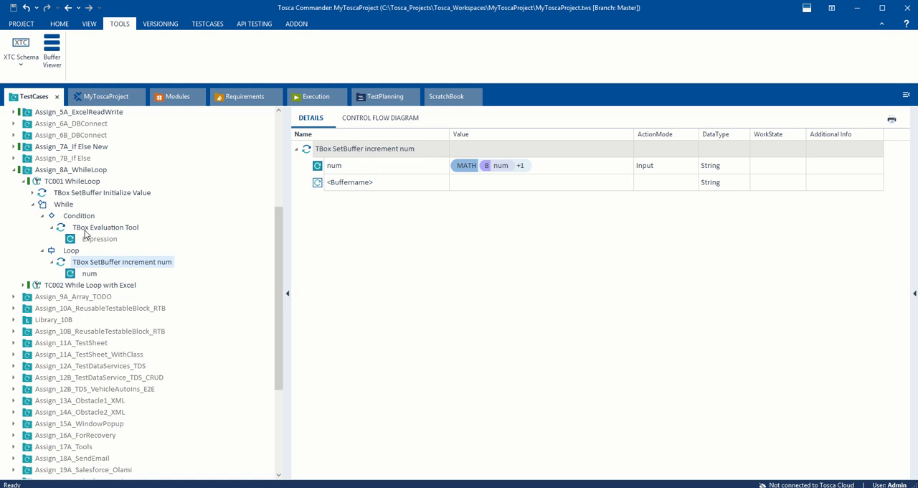
click(88, 228)
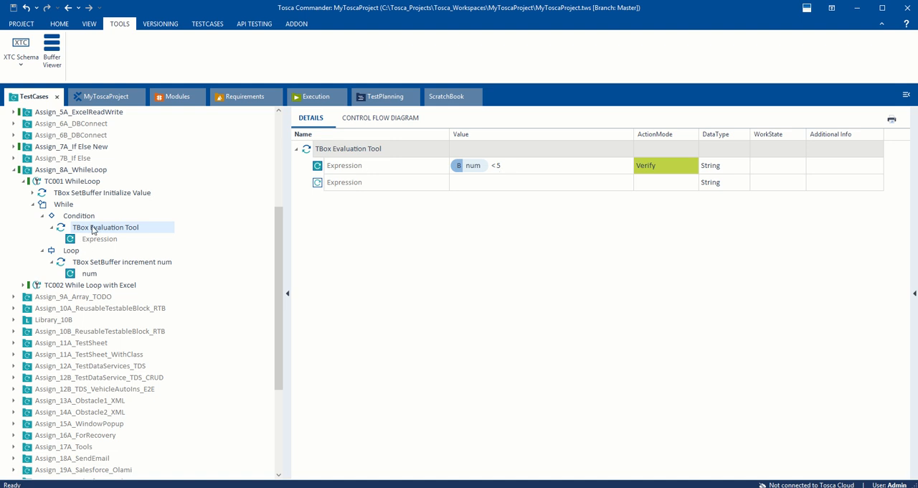
click(91, 263)
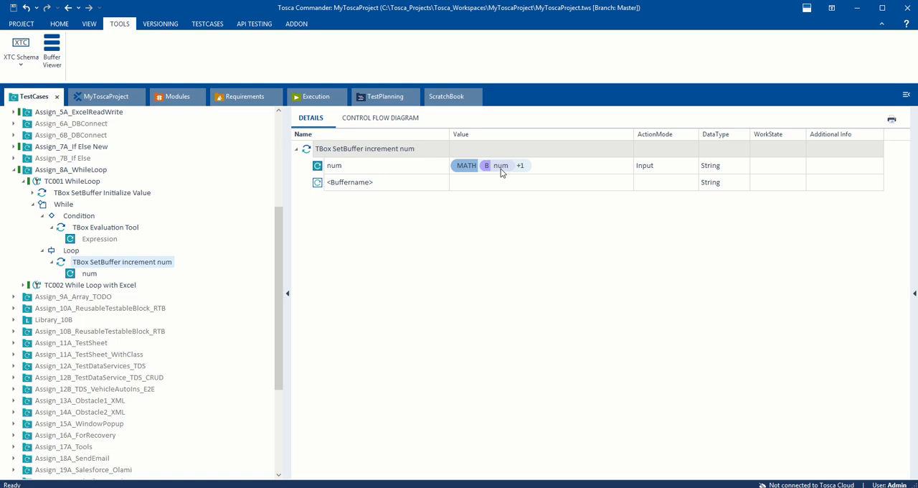
click(87, 275)
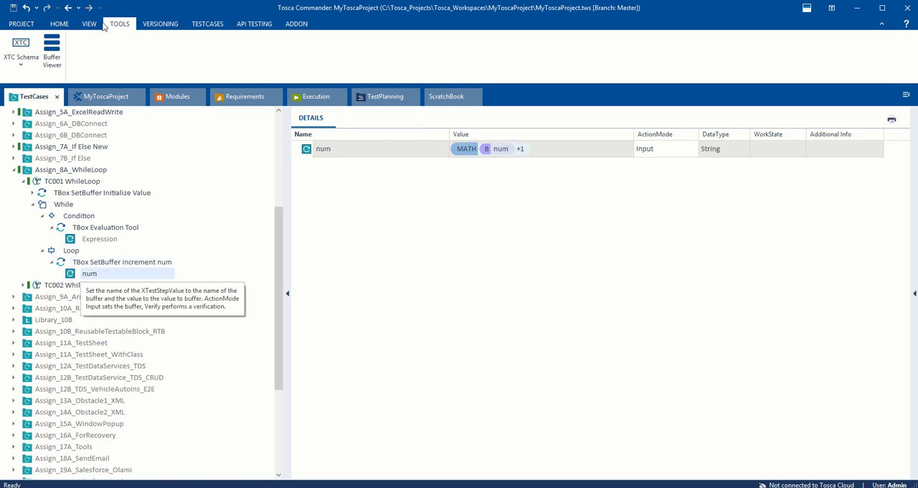
click(94, 230)
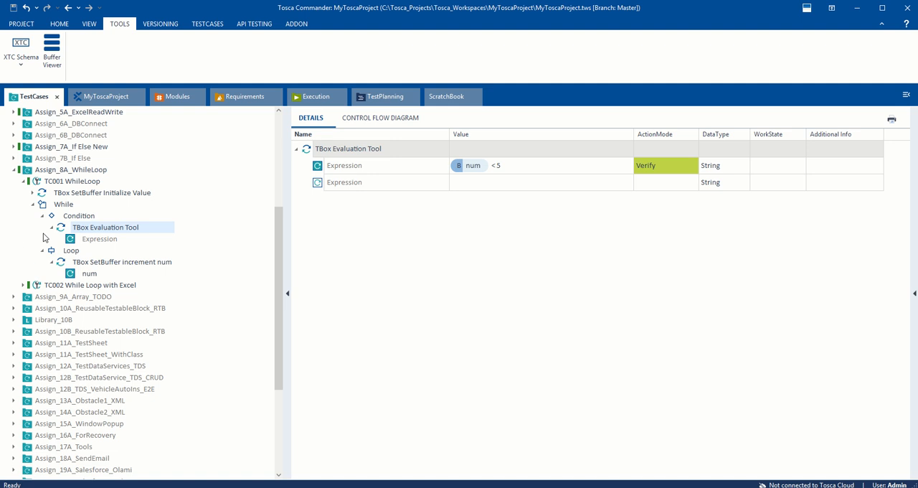
click(68, 196)
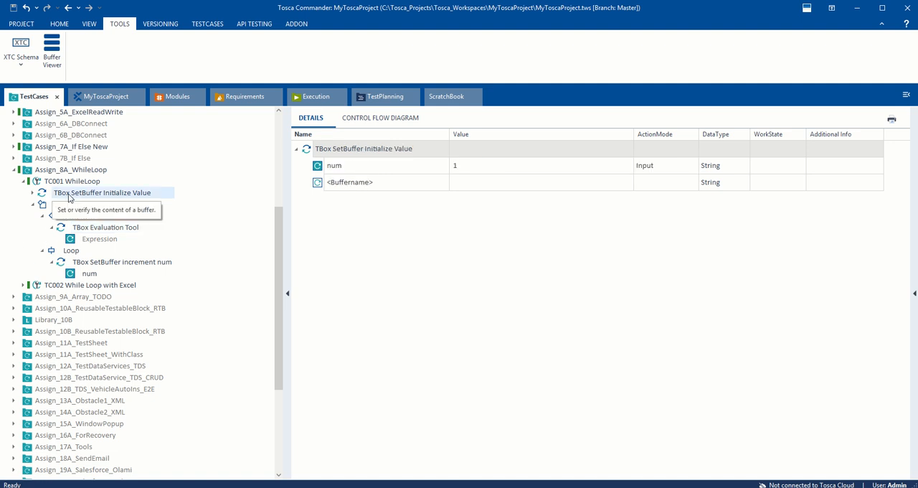
Step: Run the TC001 WhileLoop test case in ScratchBook
click(62, 182)
right_click(63, 182)
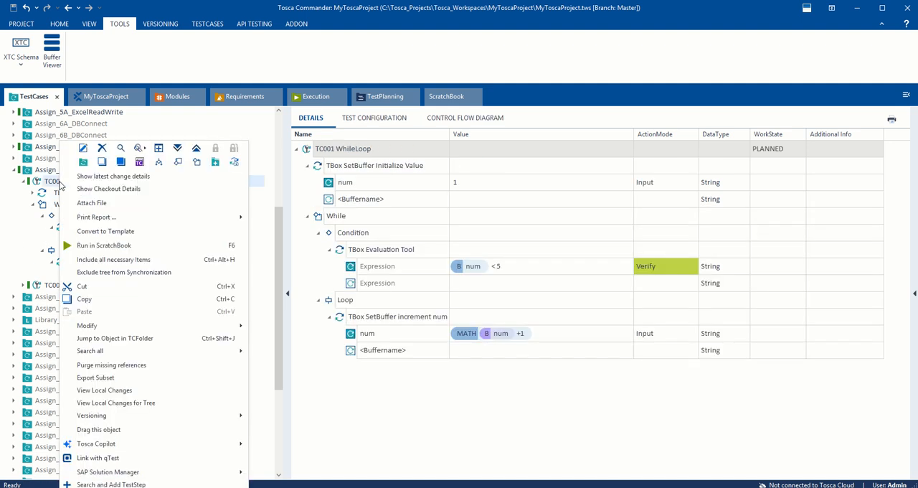
click(90, 246)
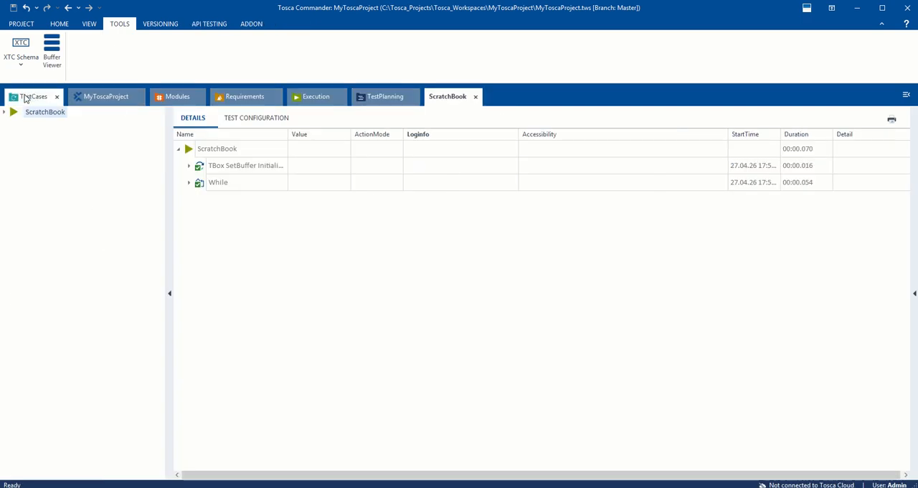
Step: Return to the TC001 WhileLoop test case and review the loop's num increment against the condition's Expression value
click(31, 99)
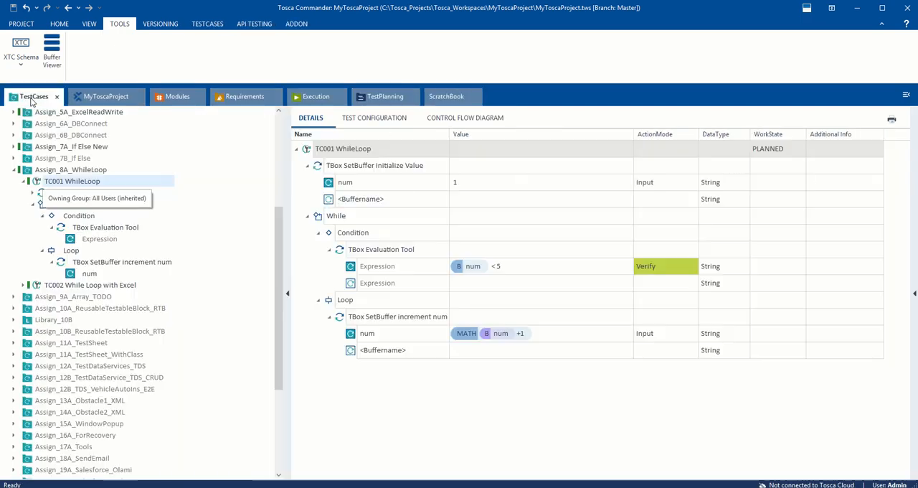
click(315, 96)
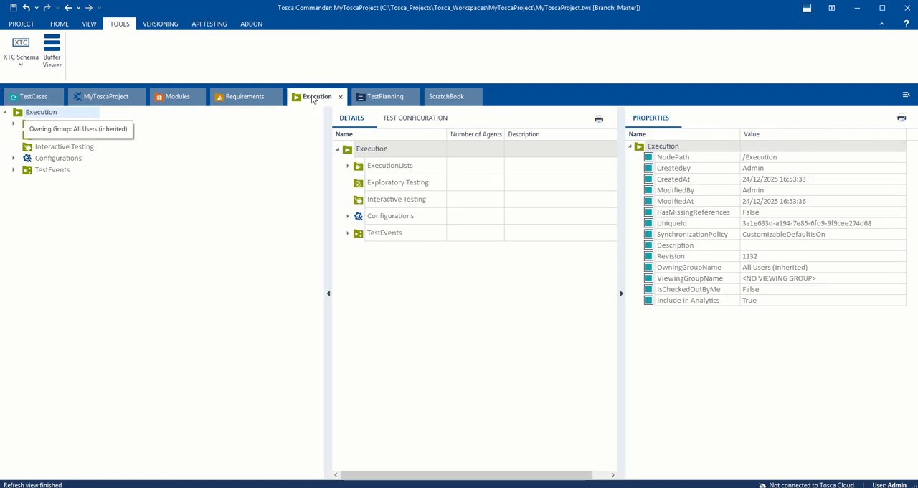
click(38, 95)
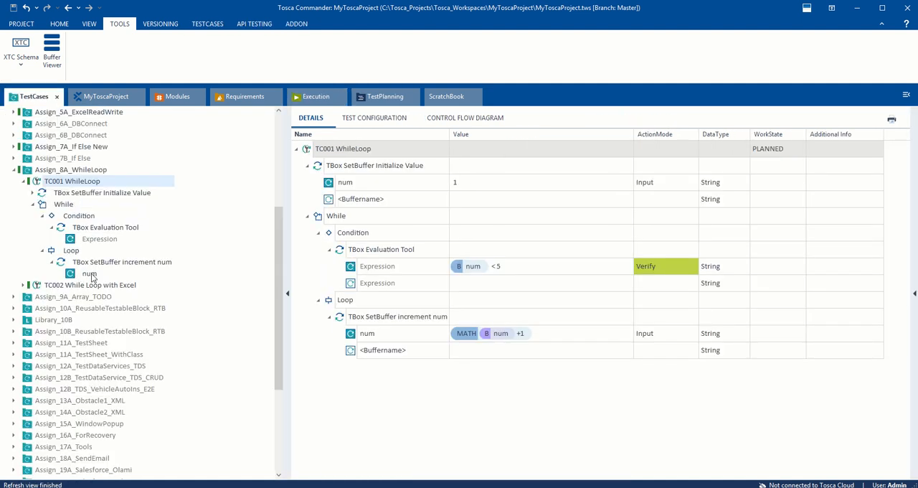
click(89, 274)
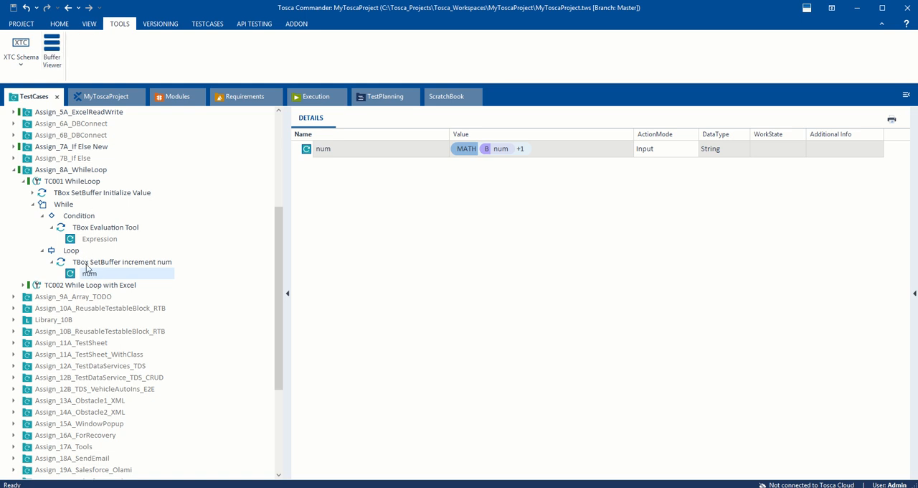
click(98, 240)
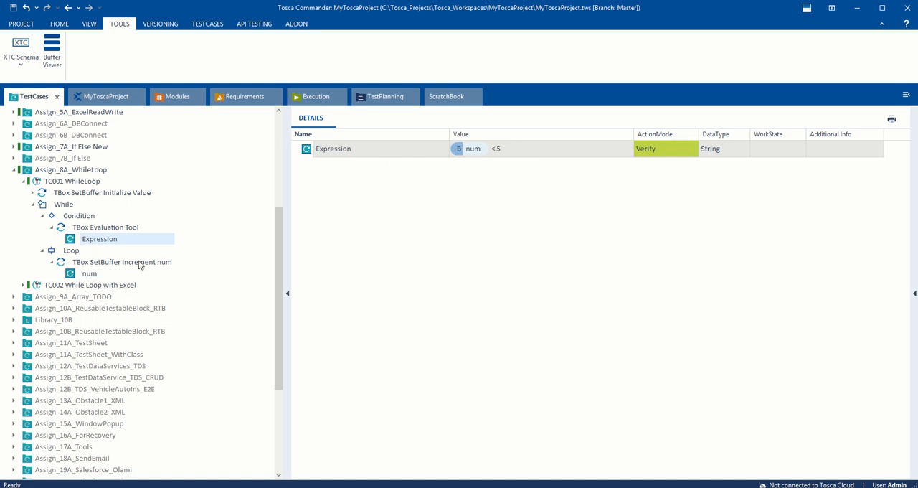
click(88, 265)
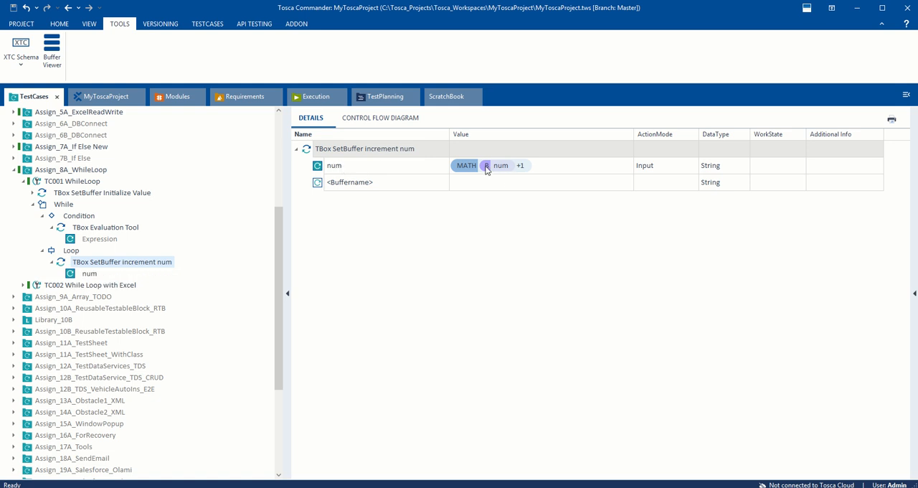
click(333, 170)
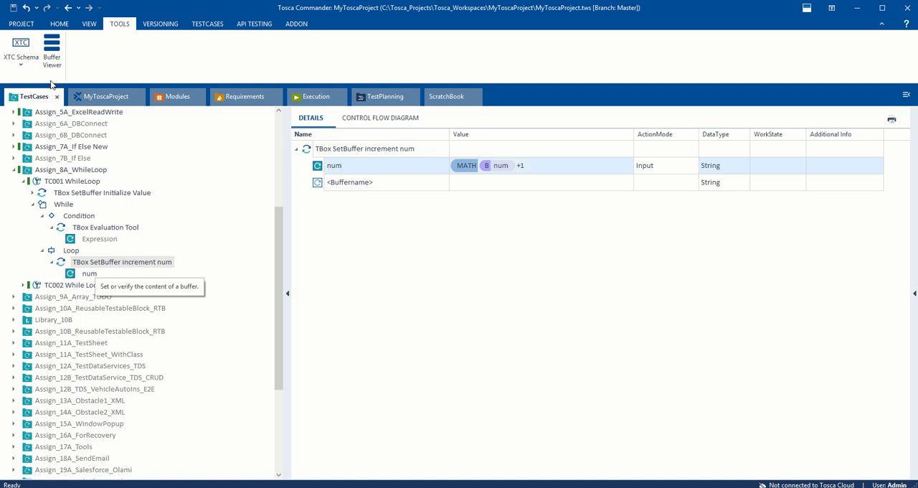
Step: Open the Buffer Viewer, search for "num" and check the value stored in the num buffer
click(53, 47)
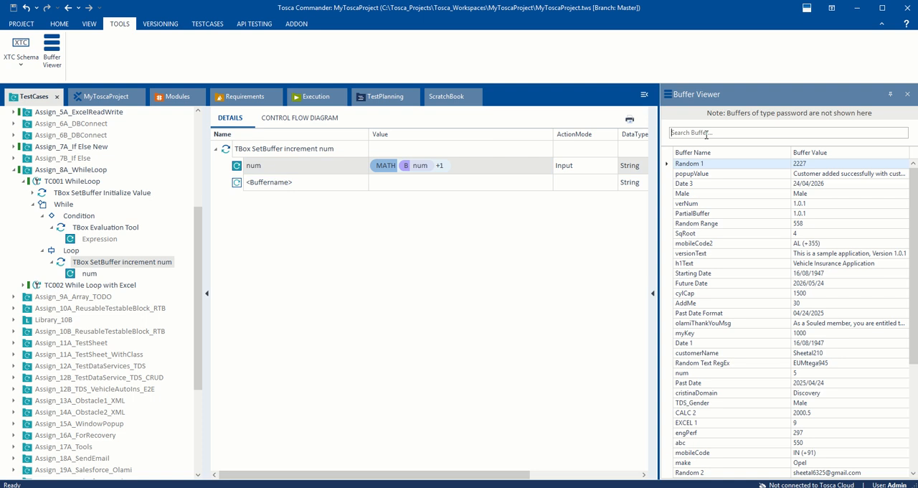
text(num)
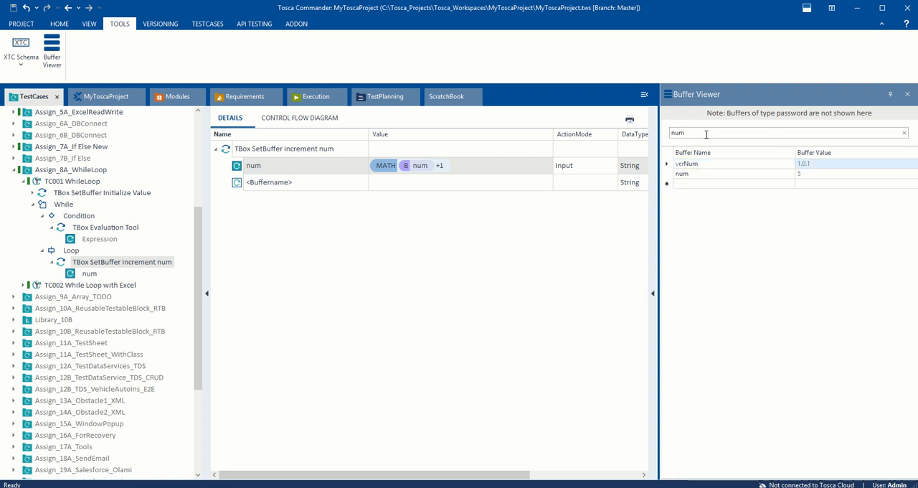
click(820, 177)
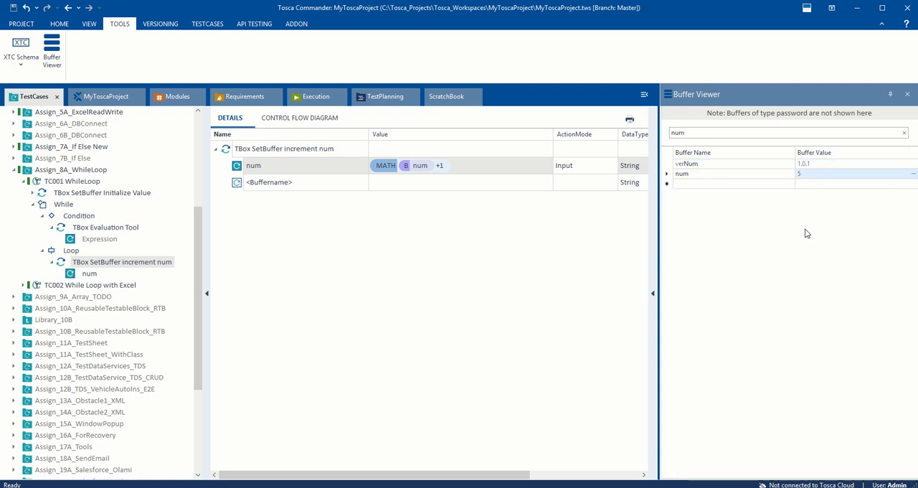
Step: Set the While condition's TBox Evaluation Tool expression to {B[num]} < 10 and save the test case
click(107, 227)
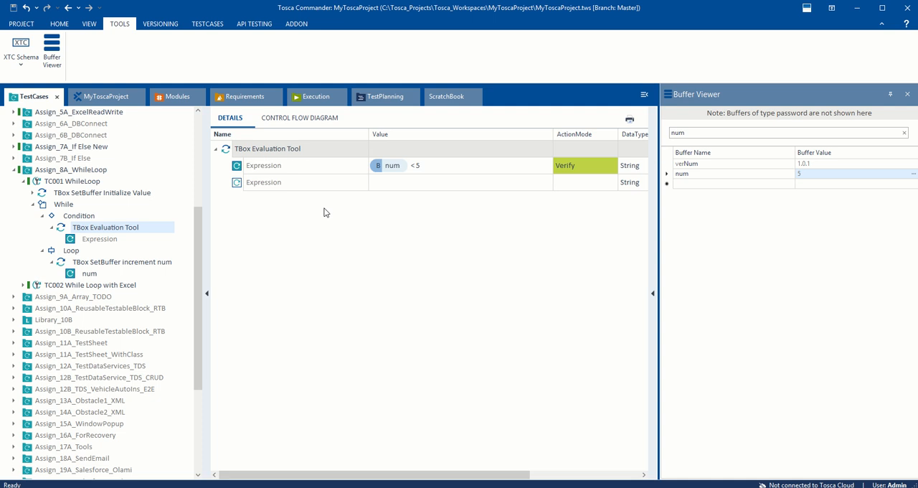
click(425, 165)
click(425, 166)
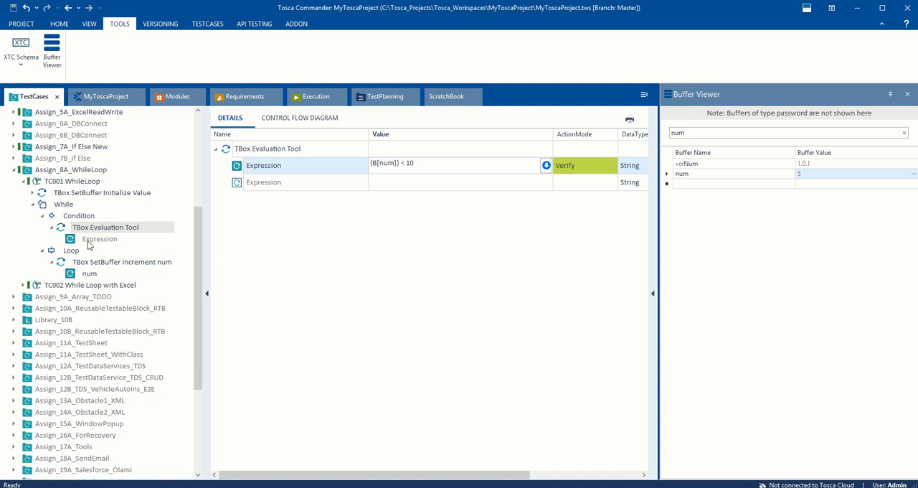
key(ctrl+s)
Step: Run the TC001 WhileLoop test case in ScratchBook with the edited condition
right_click(78, 181)
click(118, 244)
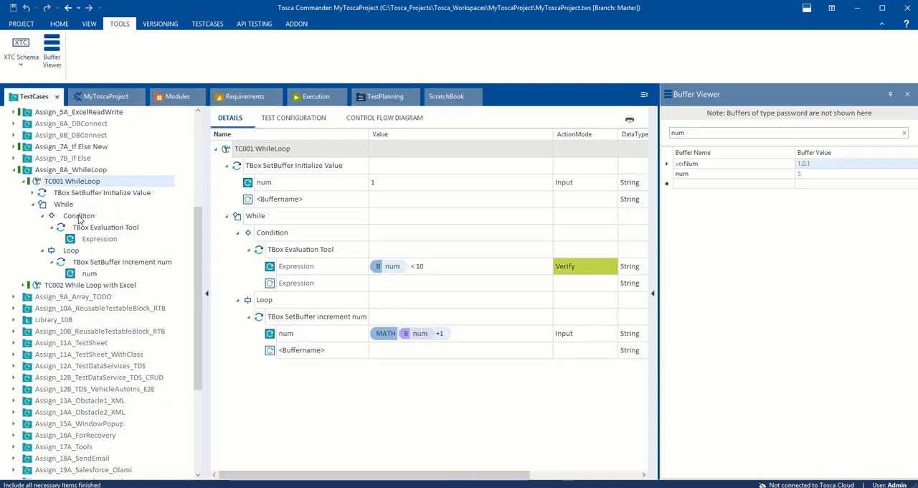
click(79, 216)
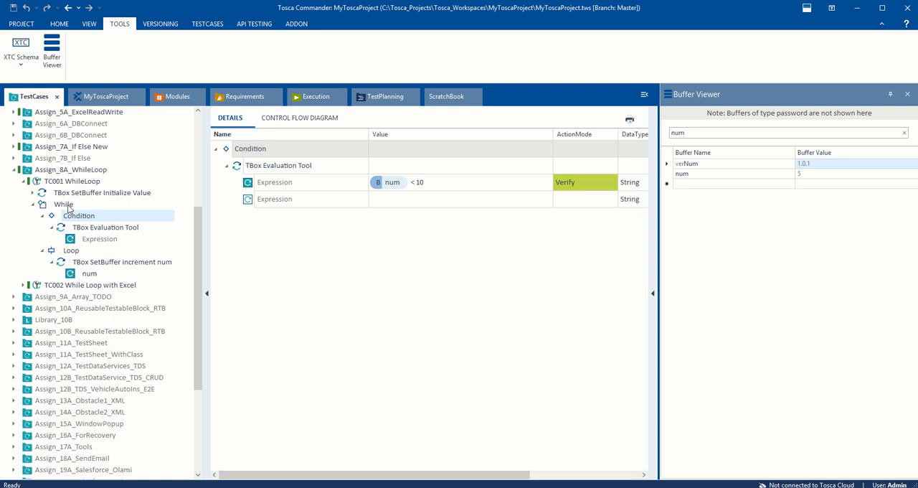
click(69, 207)
click(68, 183)
right_click(67, 183)
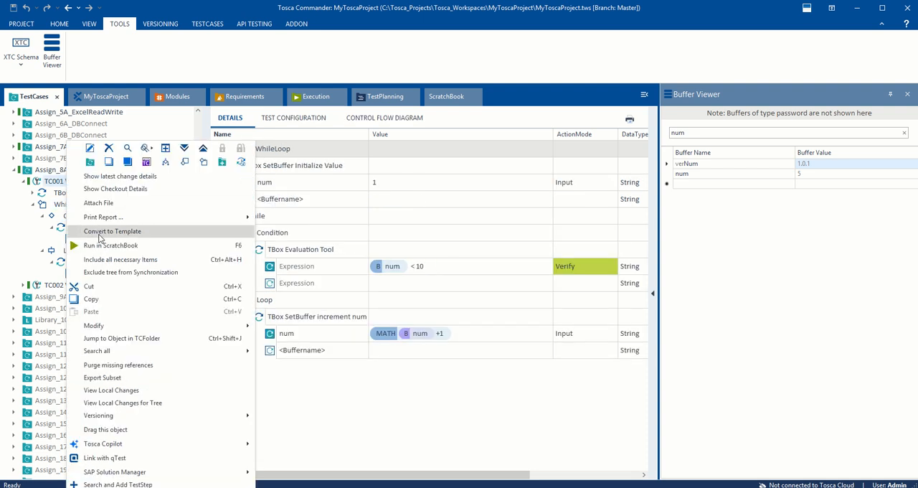
click(94, 243)
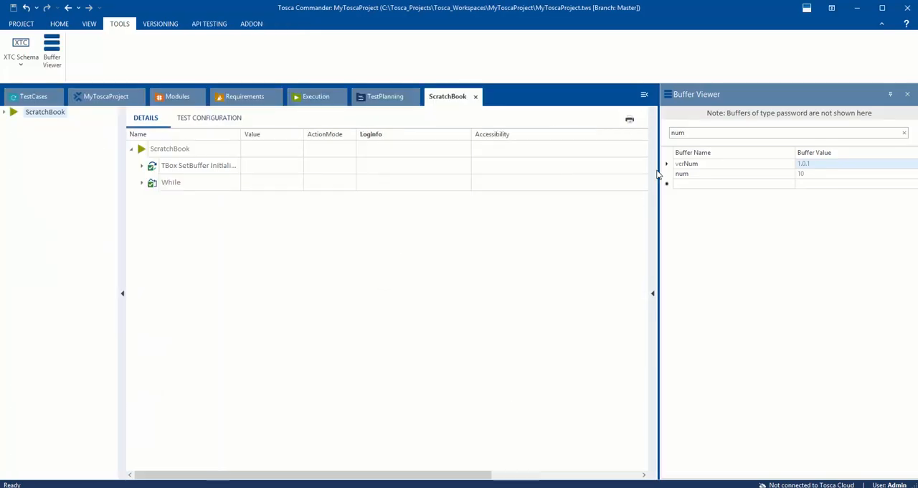
Step: Reopen the Buffer Viewer, search for "num" to check the buffer's value after the run, and return to the test cases
double_click(691, 132)
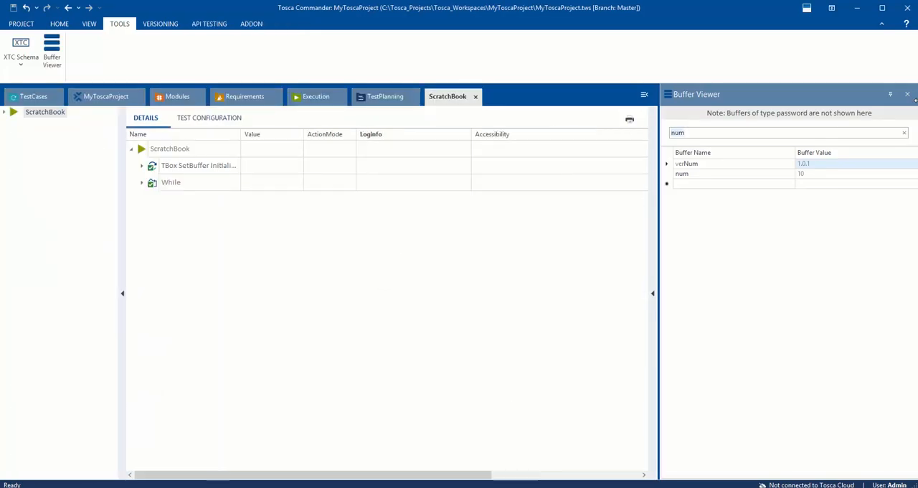
click(907, 94)
click(52, 52)
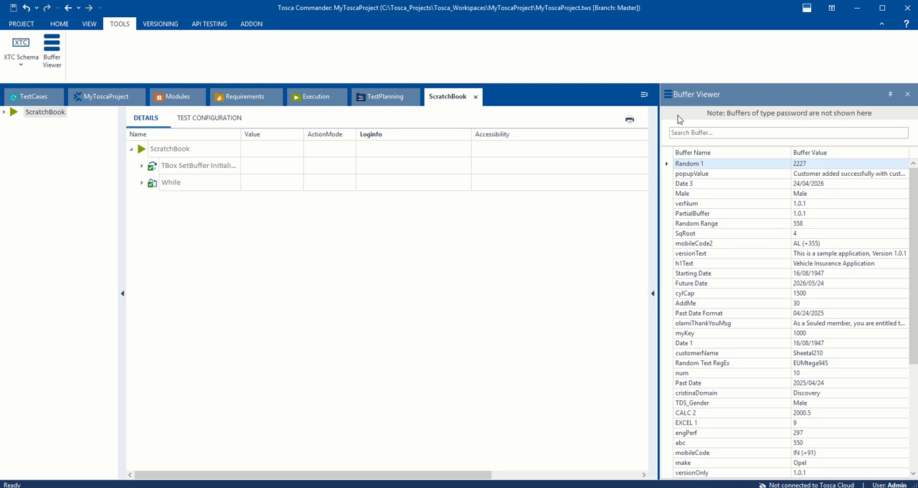
click(689, 132)
text(num)
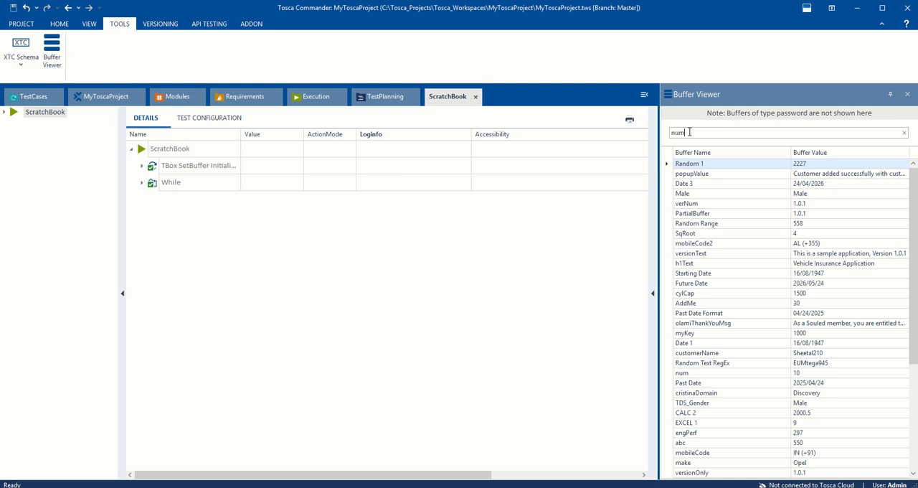
click(810, 175)
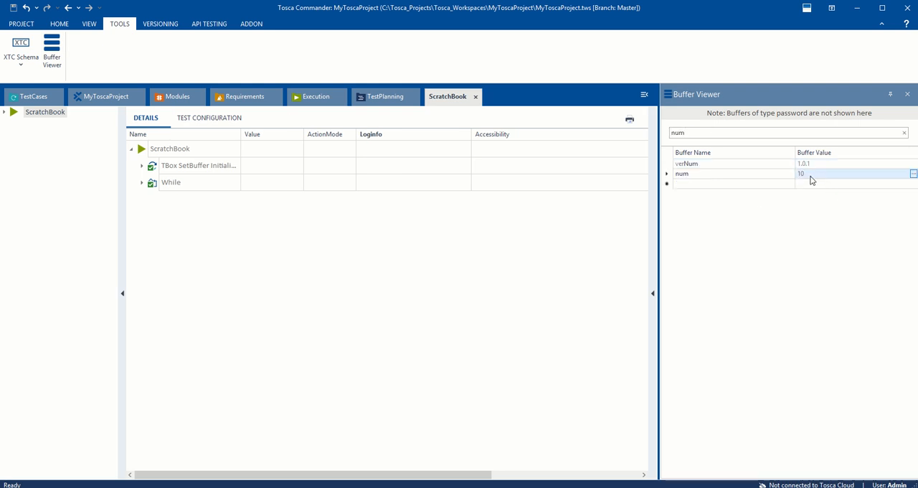
click(34, 96)
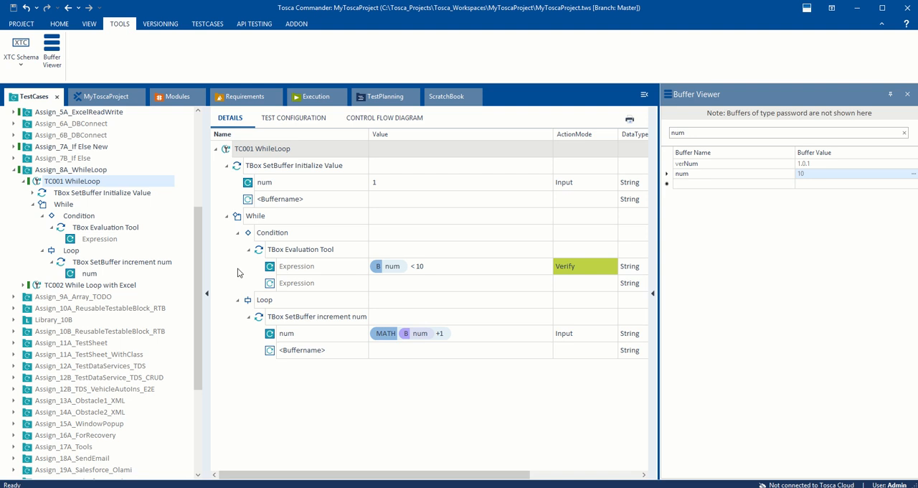